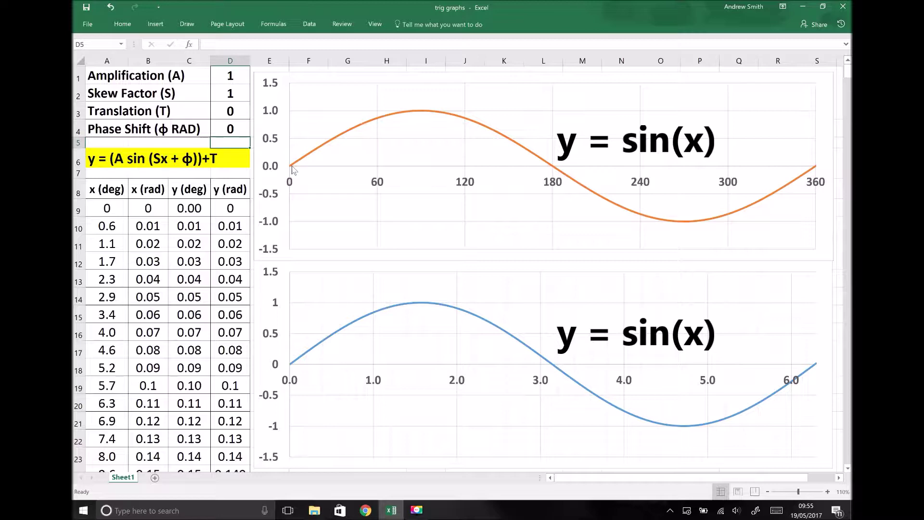
Step: Undo the last change to the worksheet
mouse_move(292, 169)
mouse_move(819, 173)
mouse_move(555, 372)
mouse_move(294, 169)
mouse_move(382, 120)
mouse_move(429, 114)
mouse_move(556, 169)
mouse_move(814, 169)
mouse_move(695, 226)
key("ctrl+z")
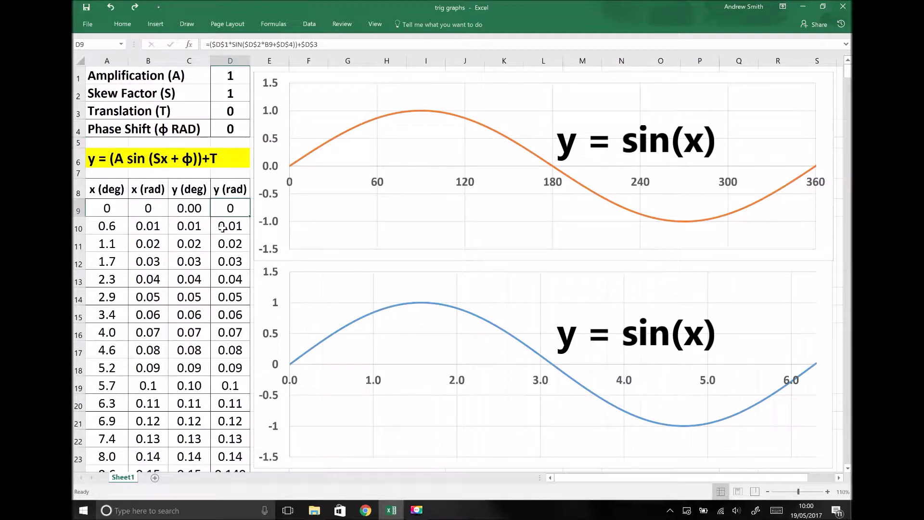
Step: Change the C9 degrees formula from SIN to COS so it gives 1.00
left_click(189, 210)
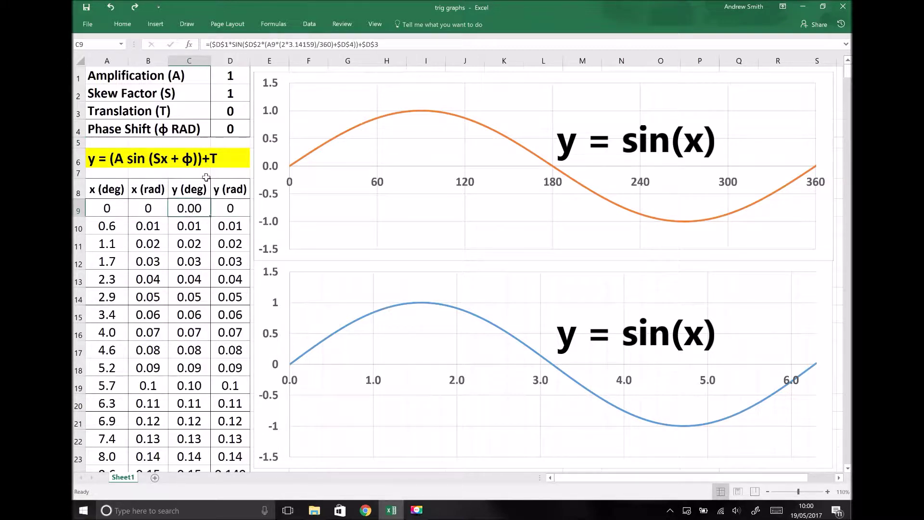
left_click(243, 45)
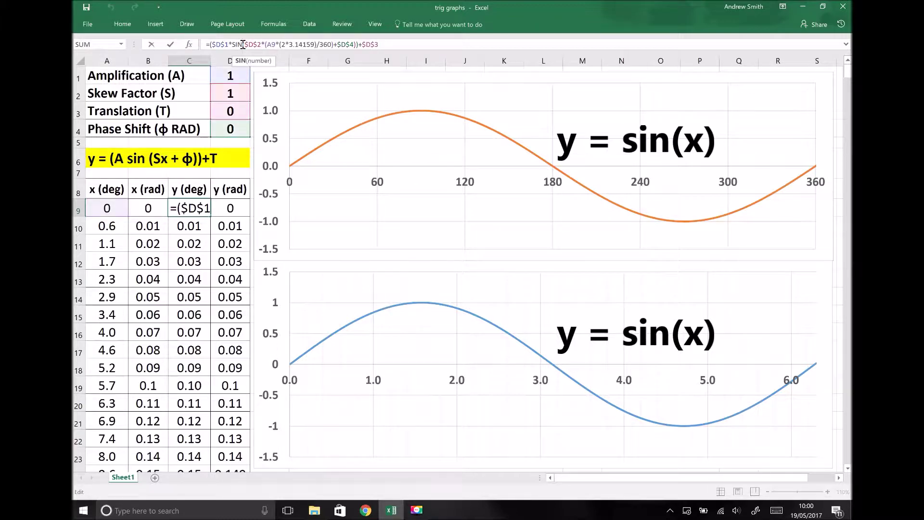
key("BackSpace")
key("BackSpace")
key("BackSpace")
type("COS")
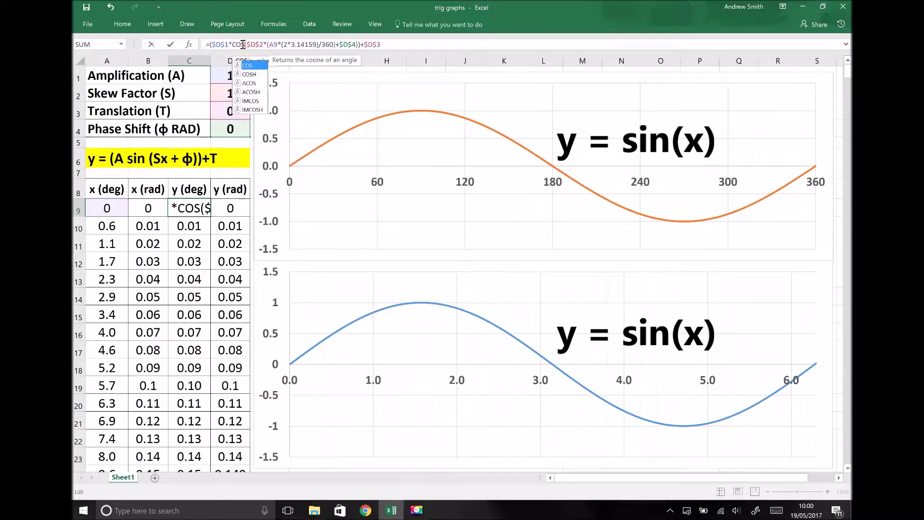
key("Return")
Step: Switch the D9 radians formula from SIN to COS as well
key("Right")
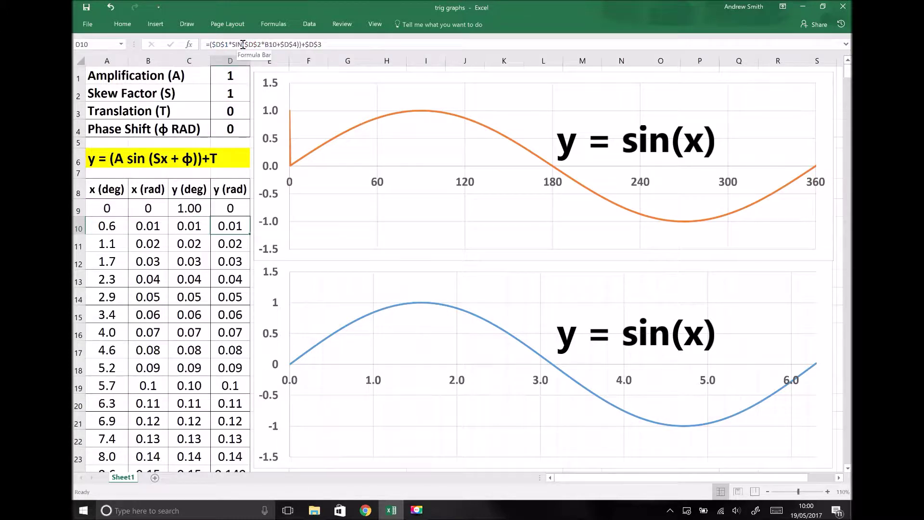
left_click(232, 208)
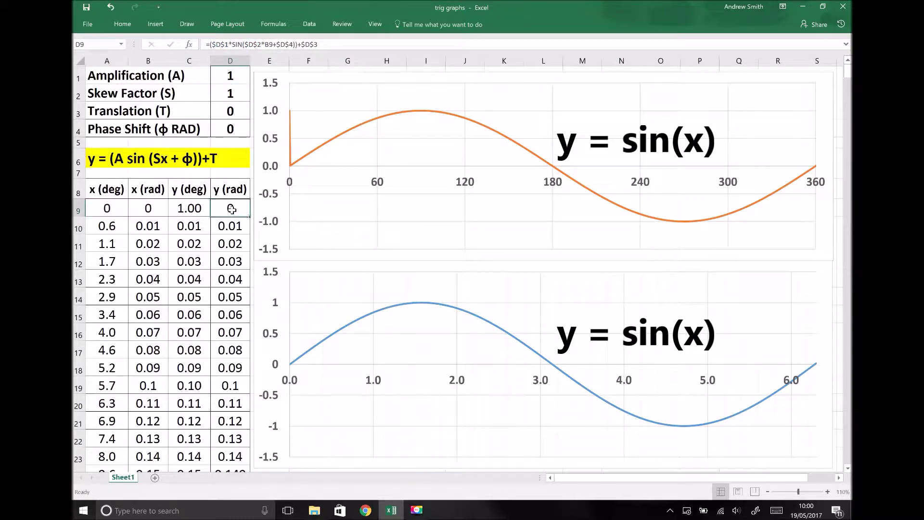
left_click(243, 42)
key("BackSpace")
key("BackSpace")
key("BackSpace")
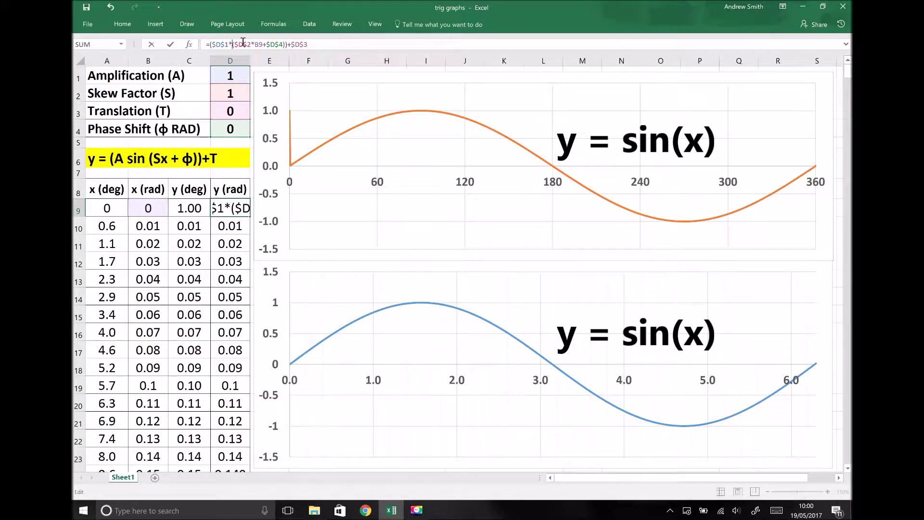
type("COS")
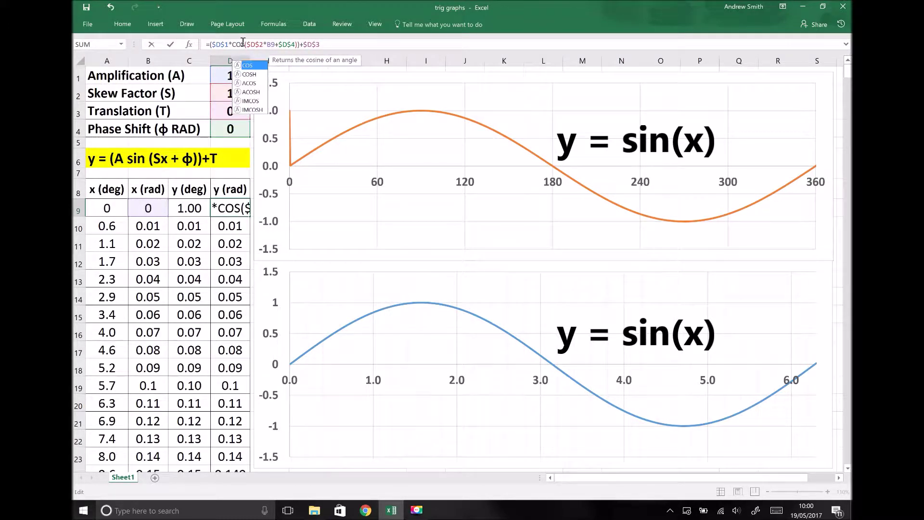
key("Return")
Step: Copy the COS formulas in C9:D9 down both y columns so the charts plot cosine curves
left_click_drag(177, 208, 222, 449)
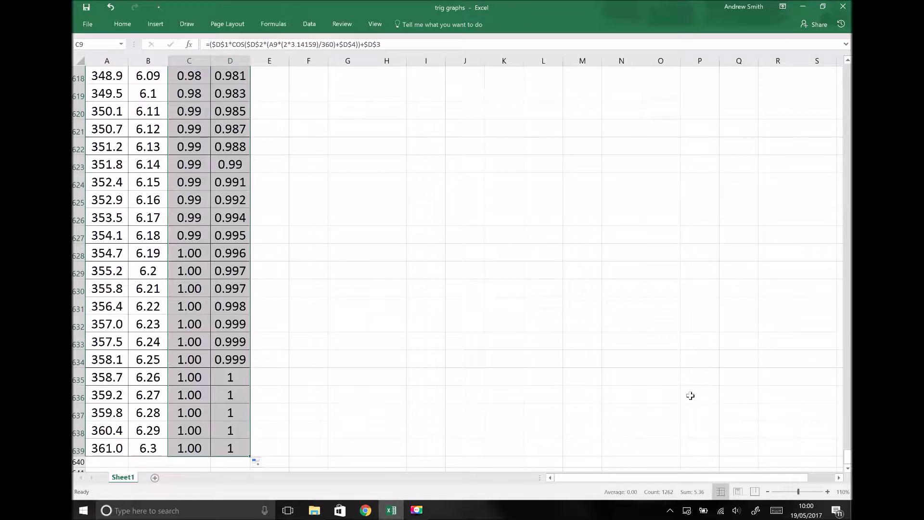
left_click_drag(844, 457, 847, 68)
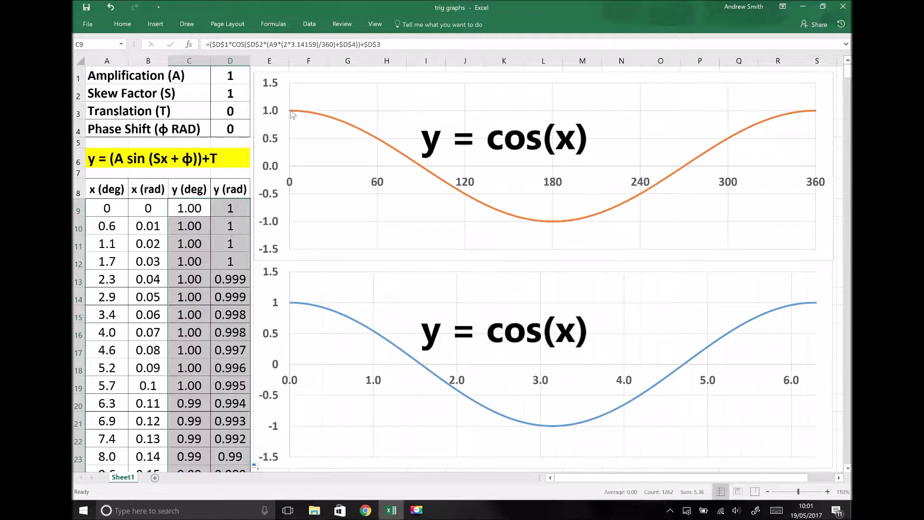
Step: Wrap the C9 cosine formula in -( ) to negate it
mouse_move(291, 113)
mouse_move(813, 116)
left_click(197, 207)
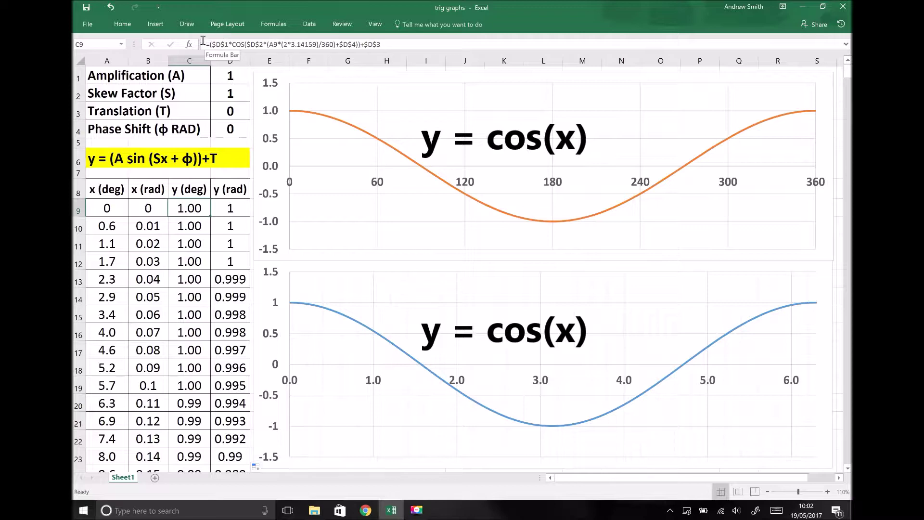
left_click(210, 42)
type("(")
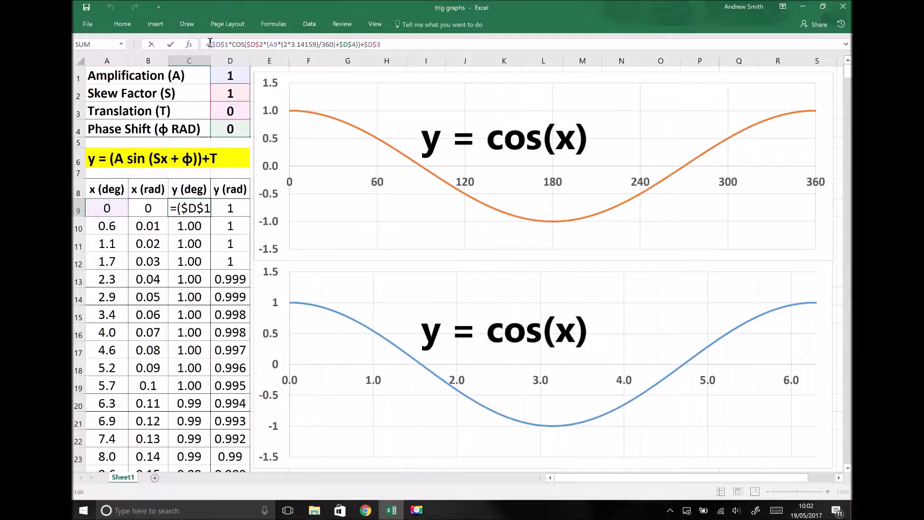
type("-")
key("Return")
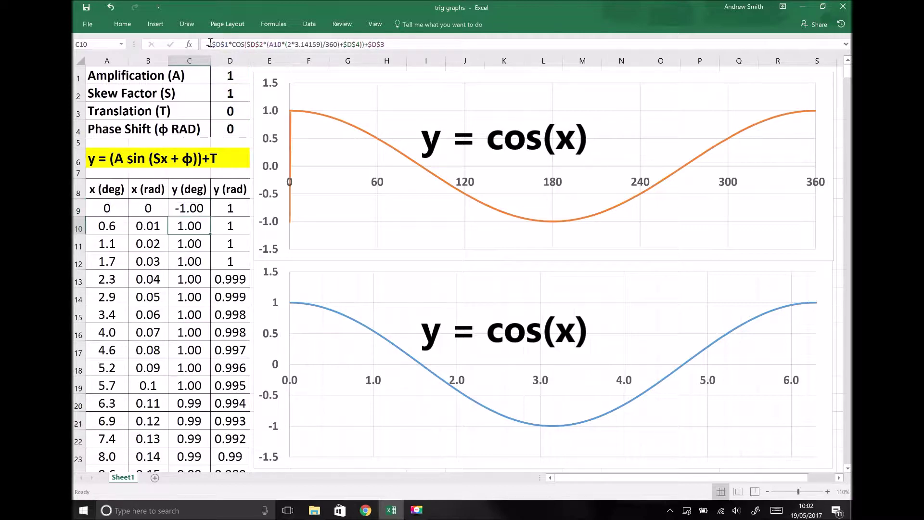
Step: Negate the D9 formula too and fill both negated formulas down columns C and D
left_click(217, 204)
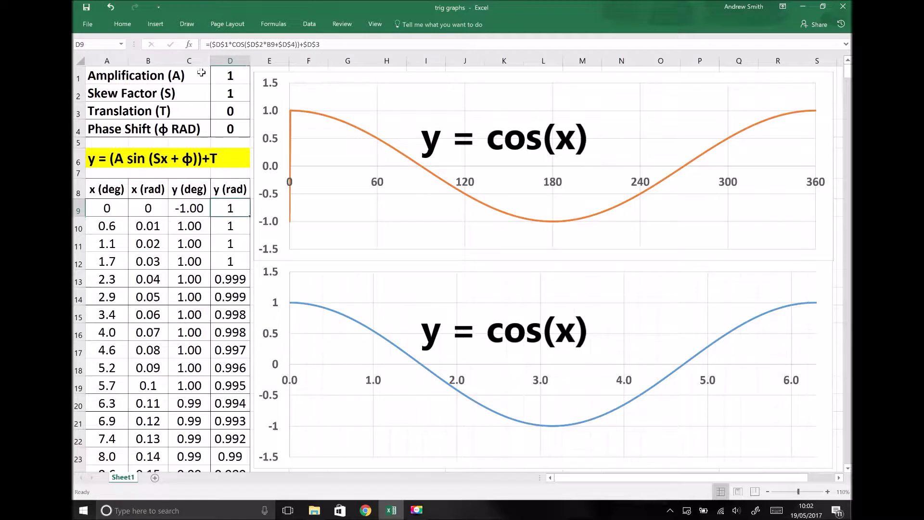
left_click(210, 45)
type("(")
type("-")
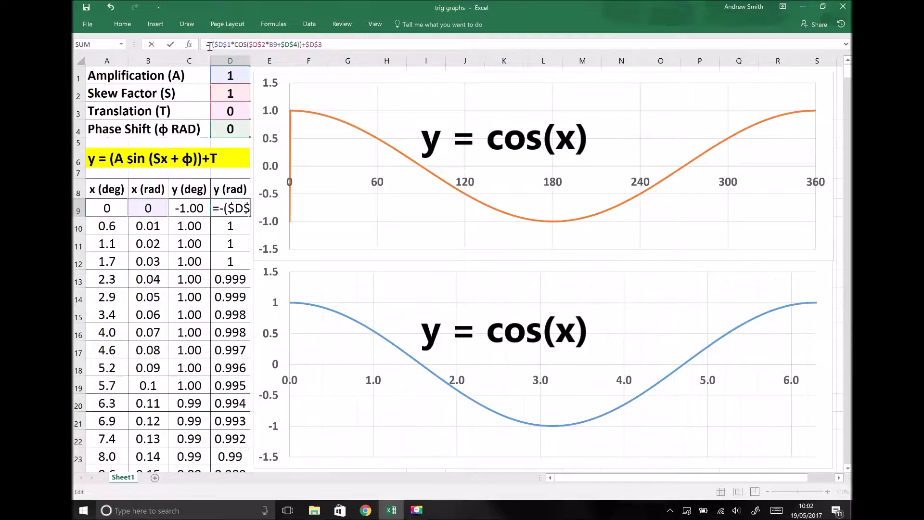
key("Return")
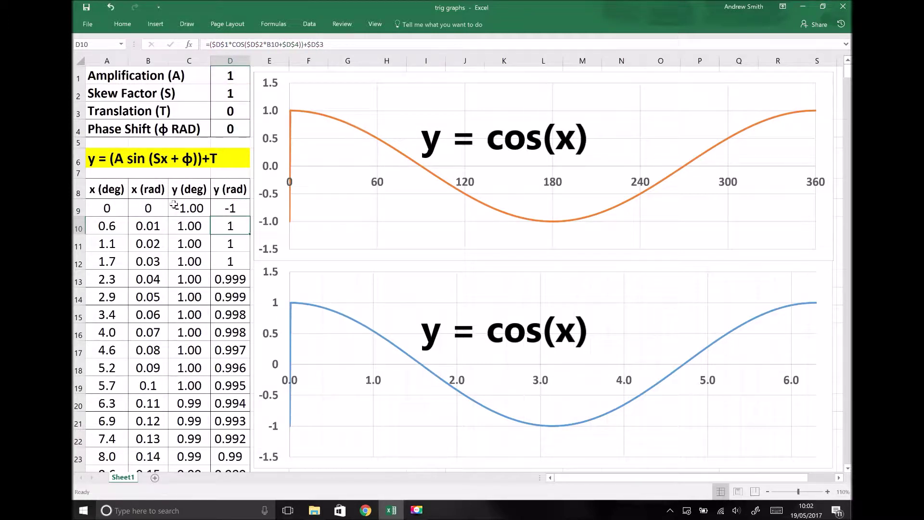
left_click_drag(174, 205, 221, 204)
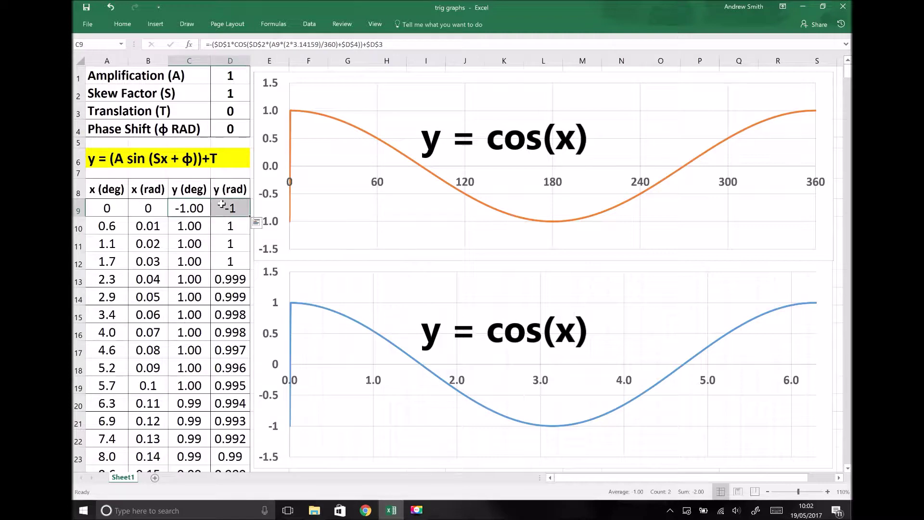
double_click(252, 218)
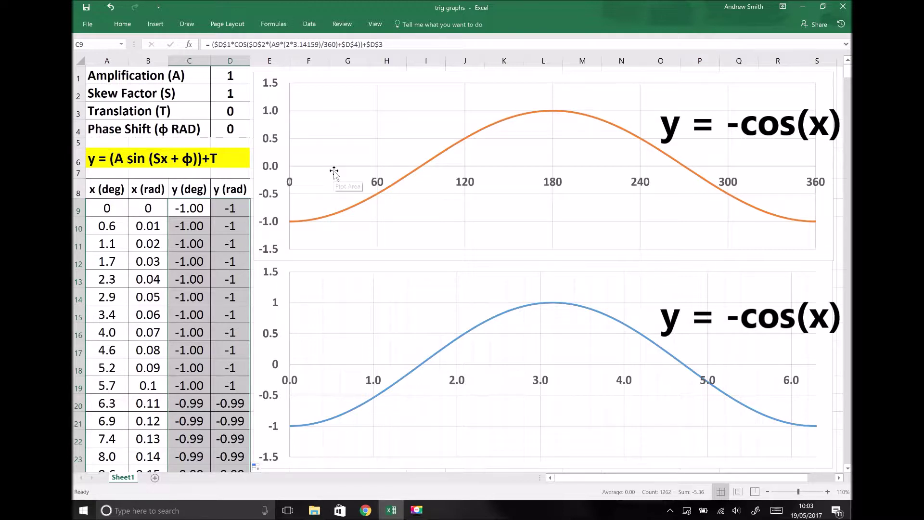
Step: Undo the negation and cosine edits seven times until the original SIN formulas return
left_click(234, 214)
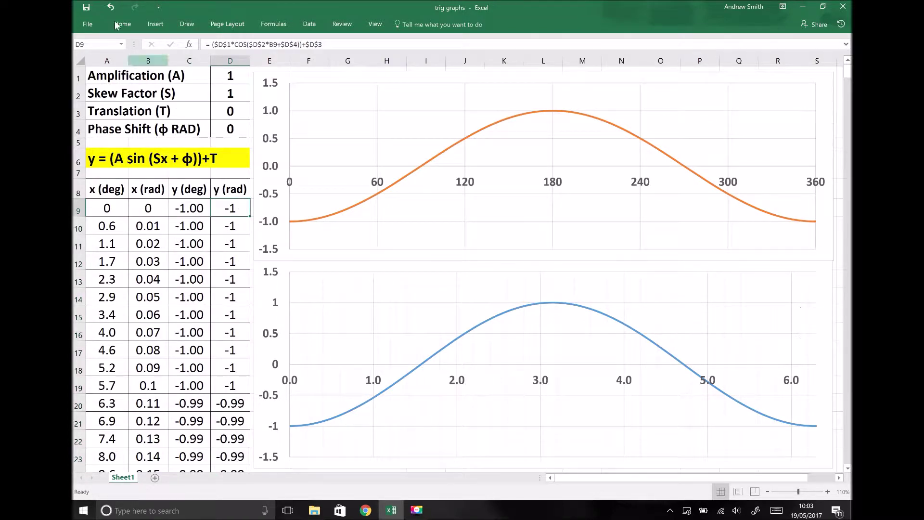
left_click(111, 6)
left_click(110, 6)
left_click(111, 5)
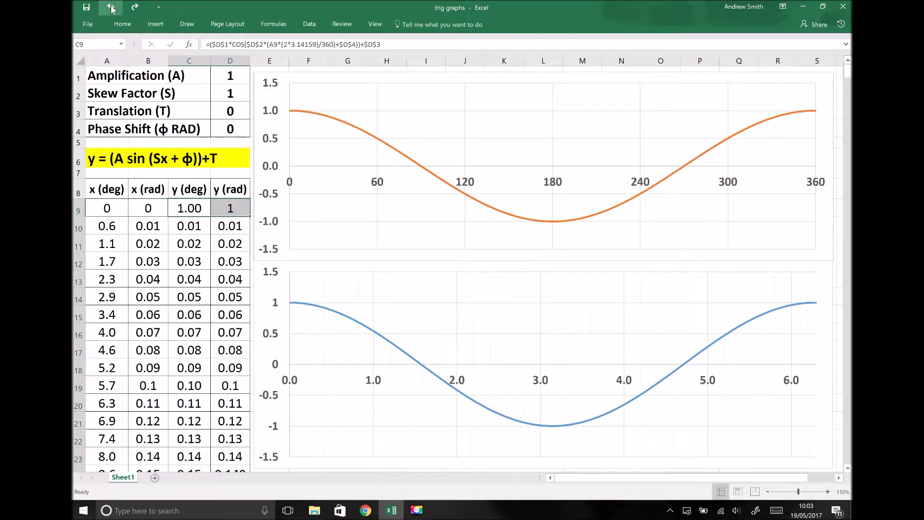
left_click(111, 6)
left_click(111, 6)
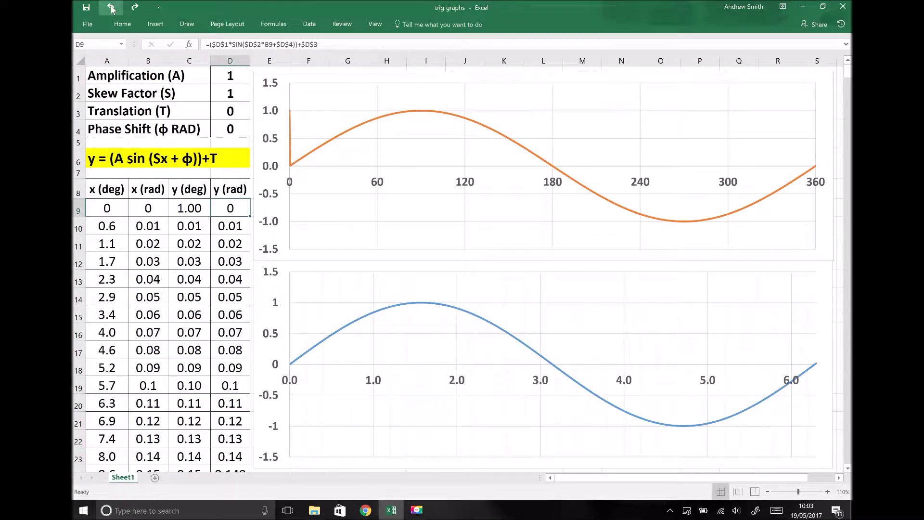
left_click(110, 6)
left_click(111, 5)
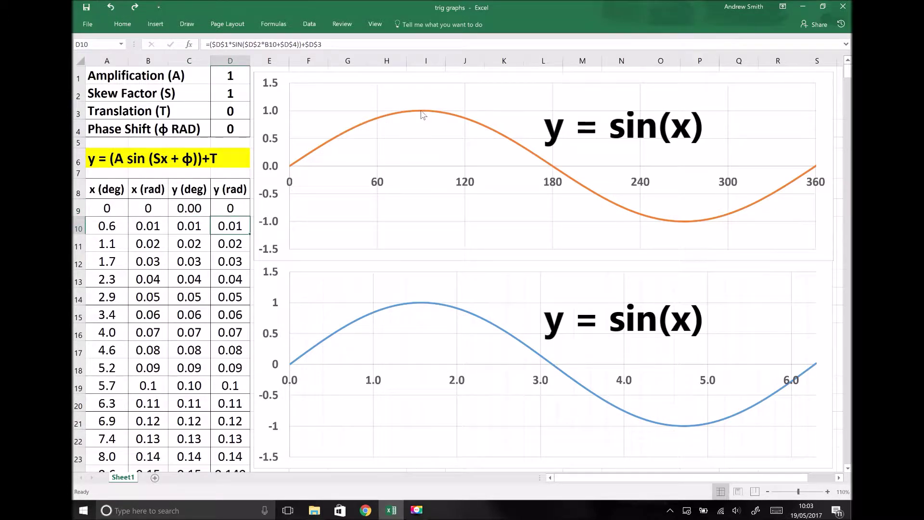
mouse_move(422, 113)
left_click(98, 68)
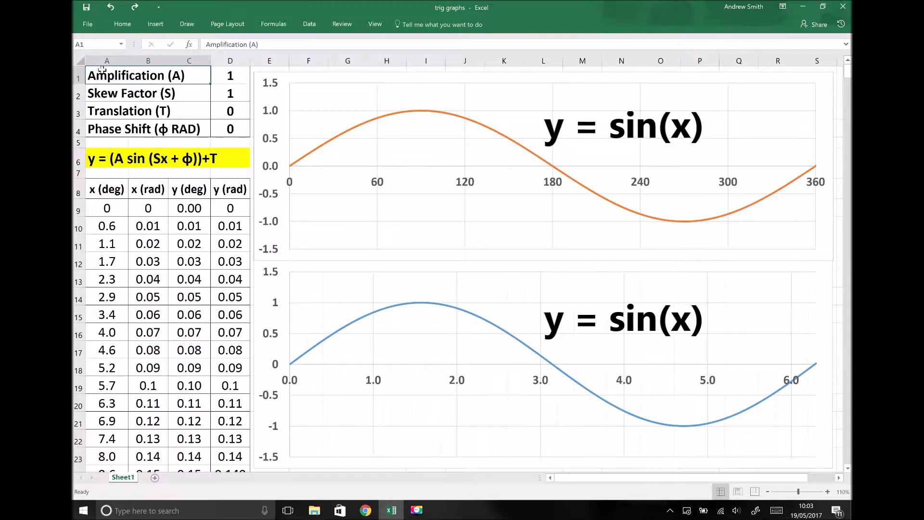
left_click_drag(103, 73, 222, 75)
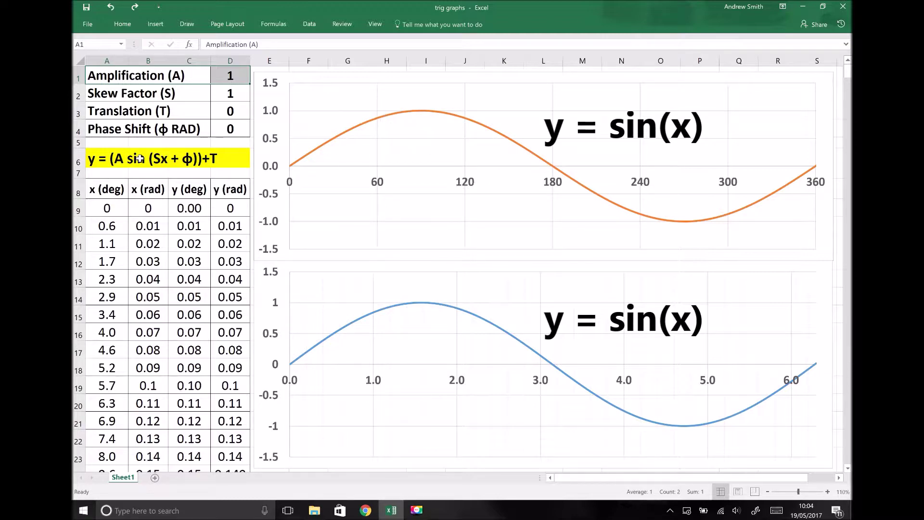
left_click(90, 161)
left_click_drag(119, 161, 222, 162)
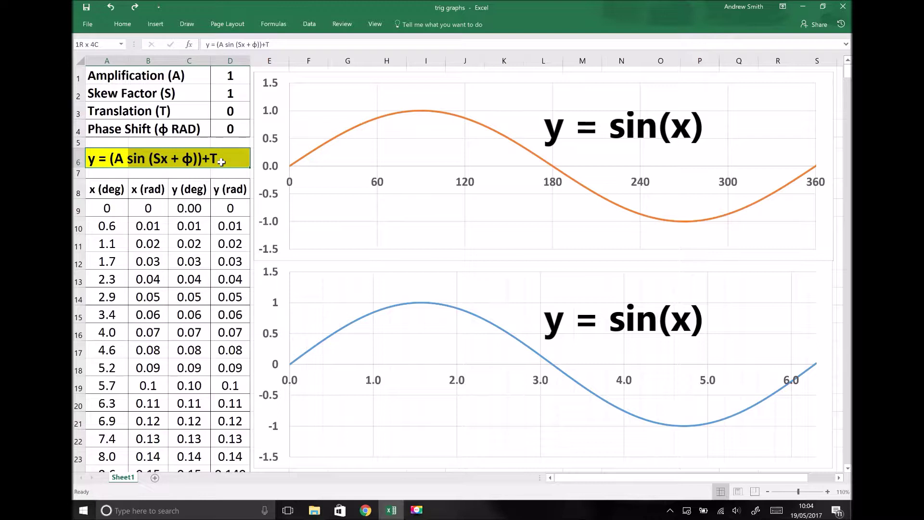
left_click(166, 163)
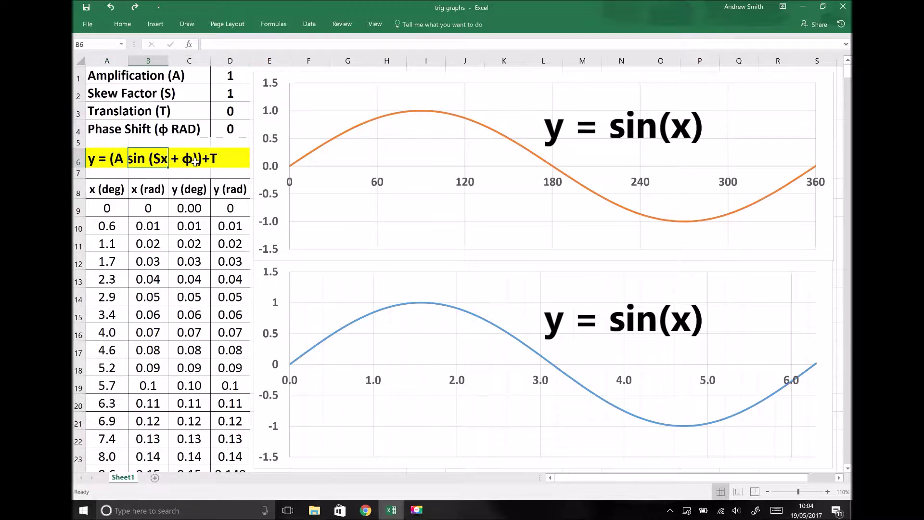
left_click(216, 158)
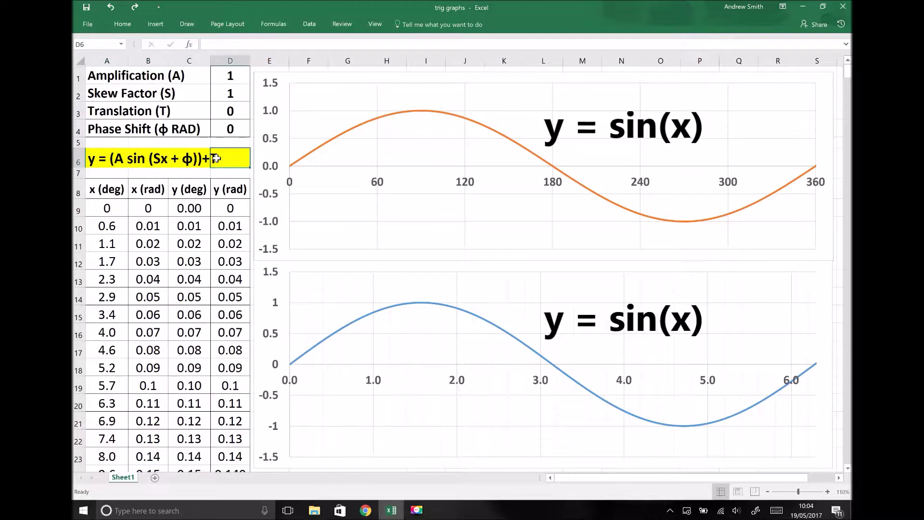
left_click(188, 161)
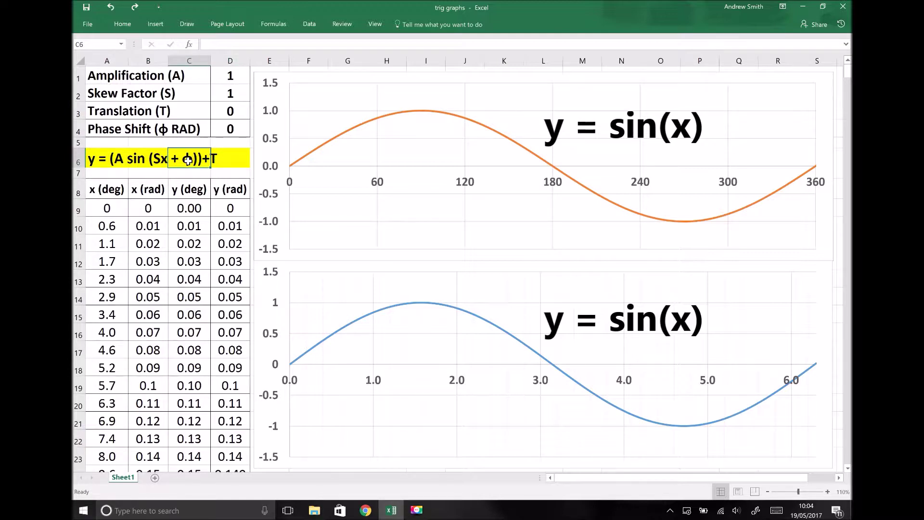
left_click(118, 160)
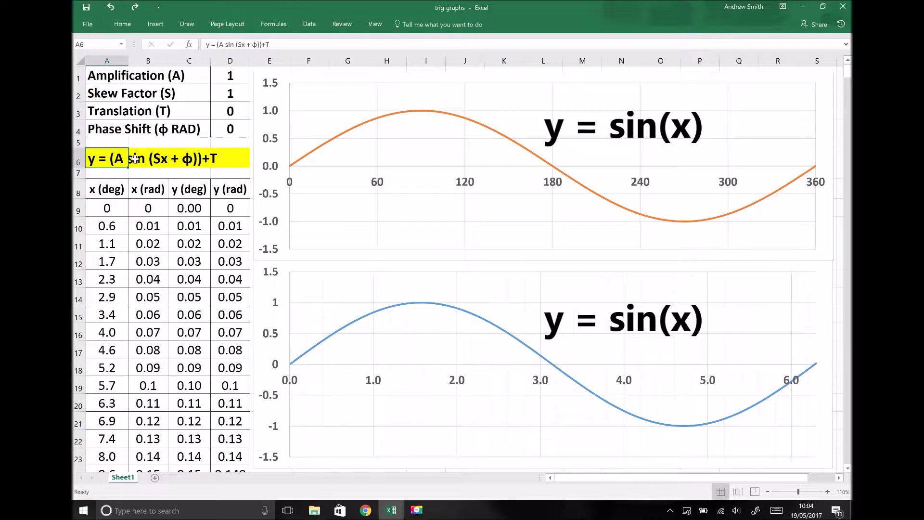
Step: Enter 4 as the Amplification in D1, making both charts y = 4sin(x)
left_click(221, 83)
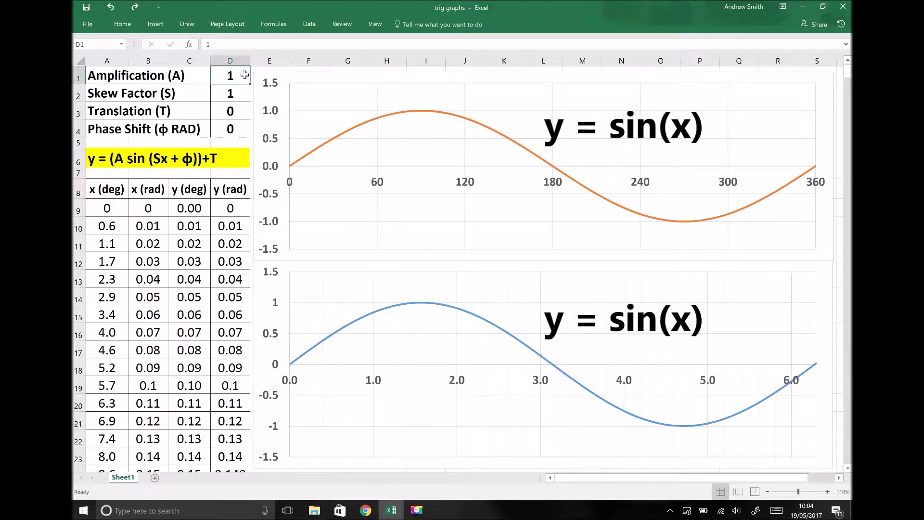
type("4")
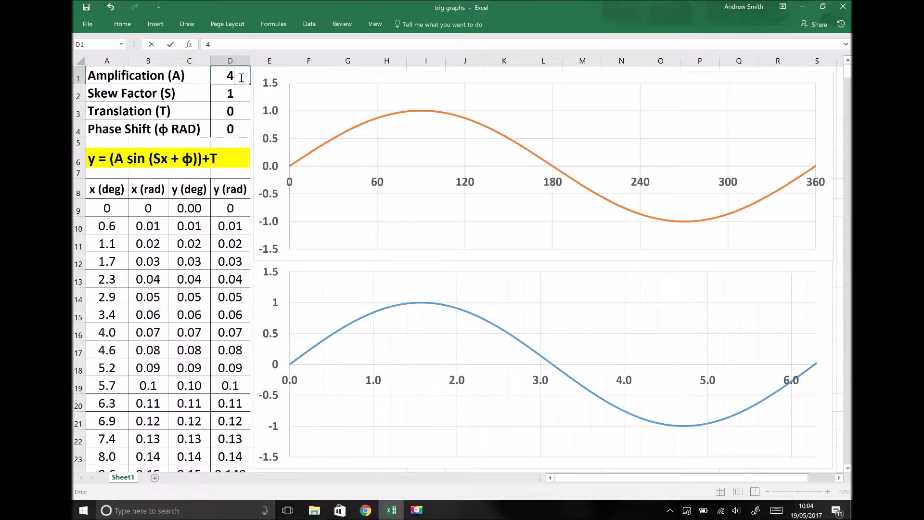
key("Return")
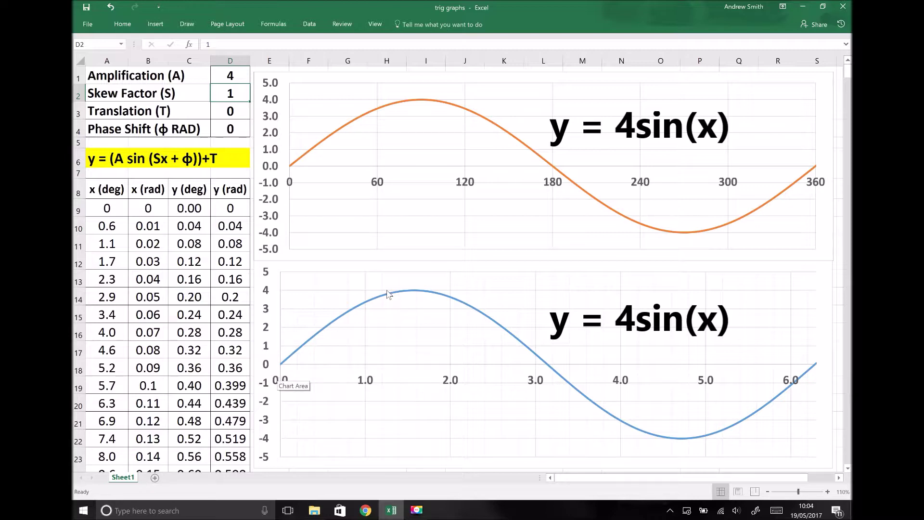
mouse_move(412, 321)
left_click(233, 75)
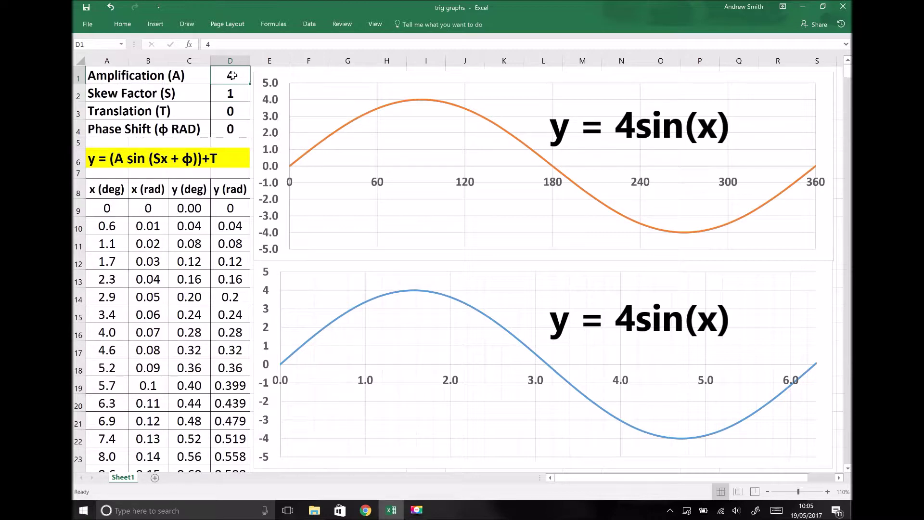
left_click(116, 158)
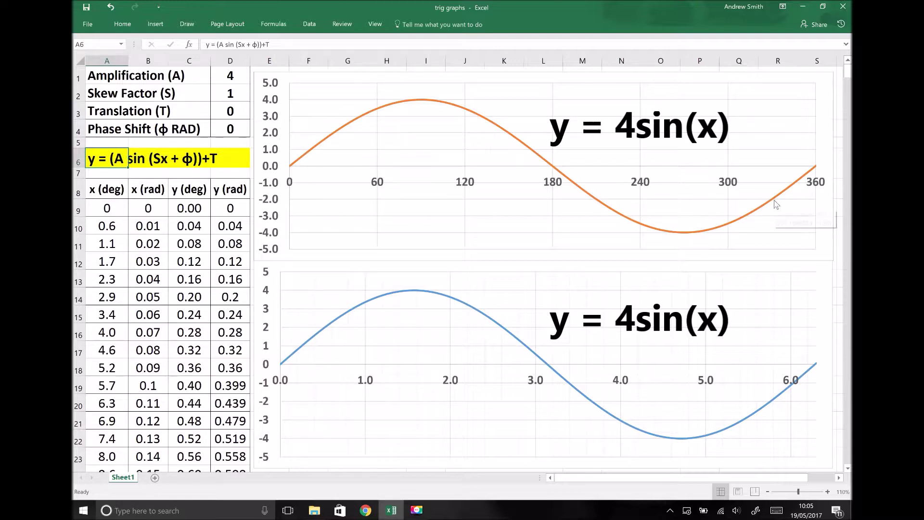
Step: Reset the Amplification in D1 to 1
left_click(237, 75)
type("1")
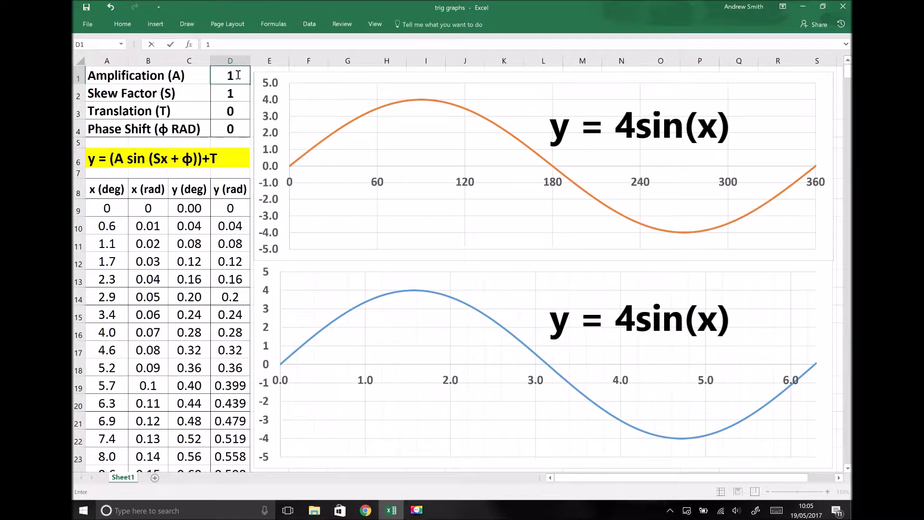
key("Return")
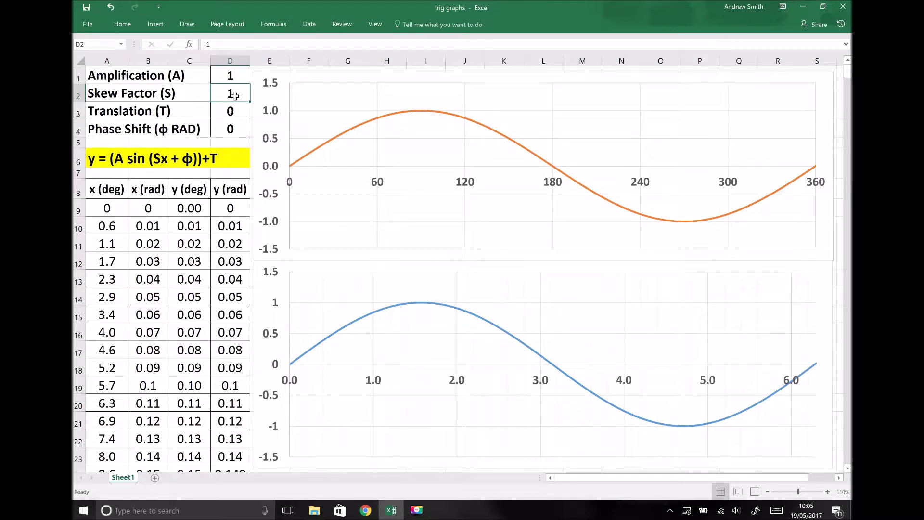
Step: Enter a Skew Factor of 3 in D2, giving y = sin(3x)
type("3")
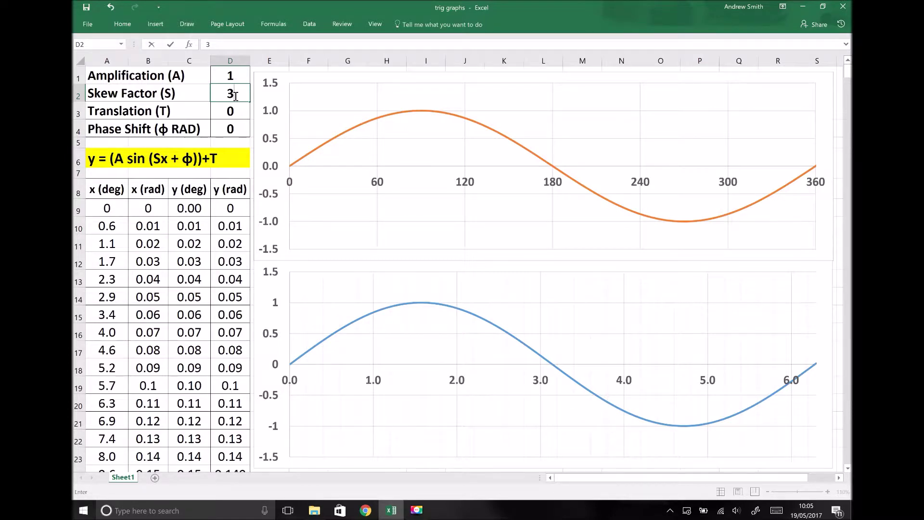
key("Return")
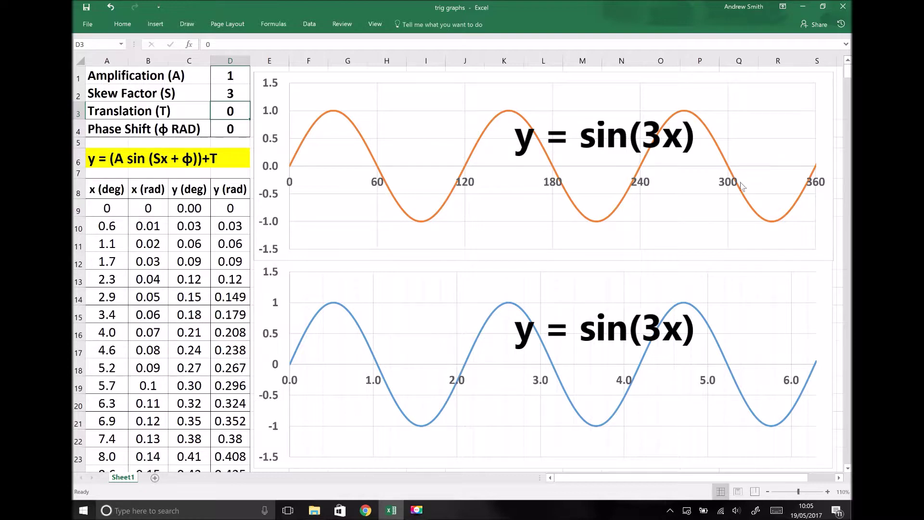
mouse_move(812, 175)
mouse_move(465, 369)
left_click(240, 95)
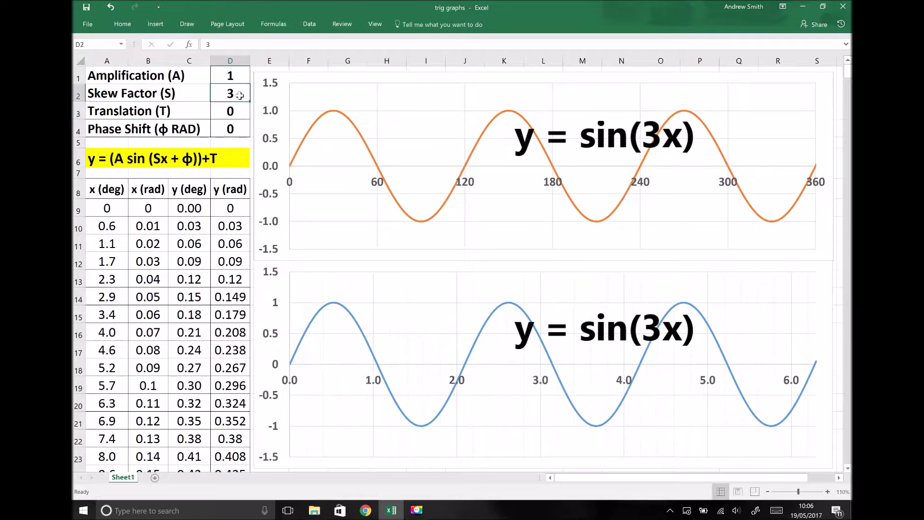
left_click(151, 159)
left_click(109, 160)
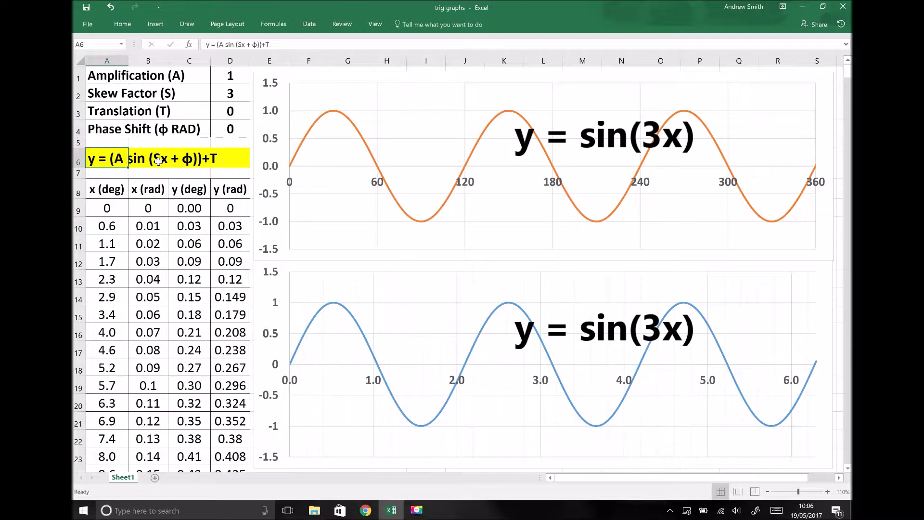
Step: Try a Skew Factor of 0.5 in D2
left_click(232, 95)
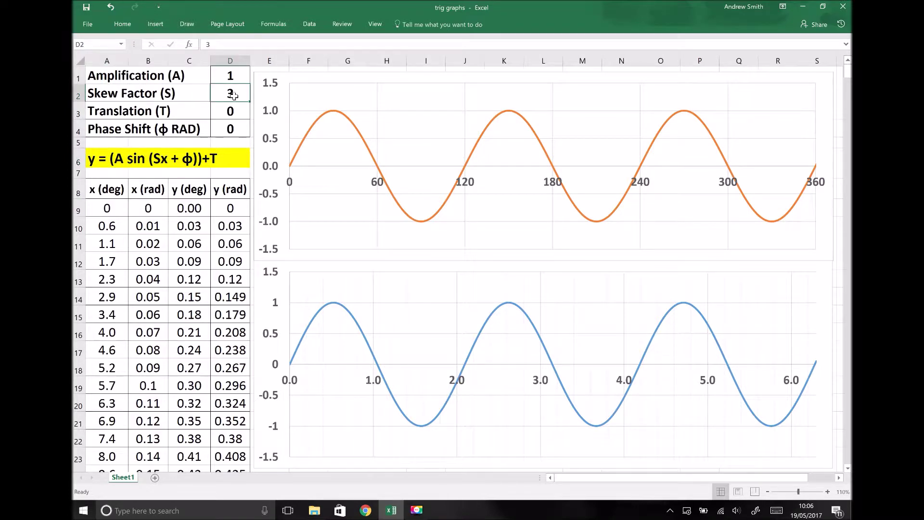
type("0.")
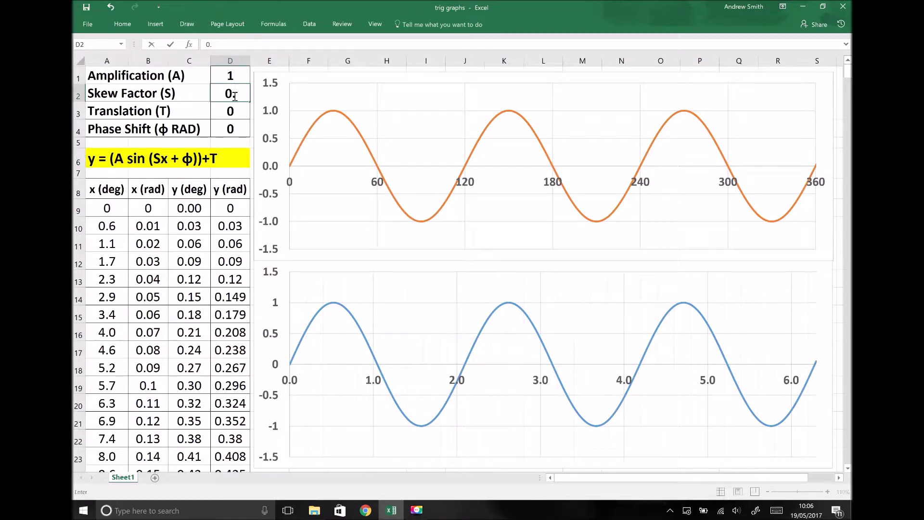
type("5")
key("Return")
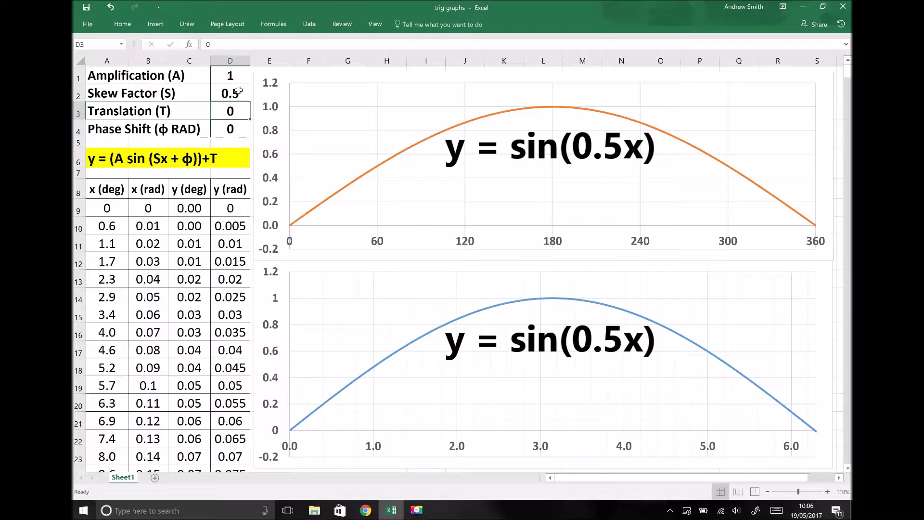
mouse_move(290, 226)
Step: Change the Skew Factor in D2 to 2, showing two sine cycles
left_click(232, 91)
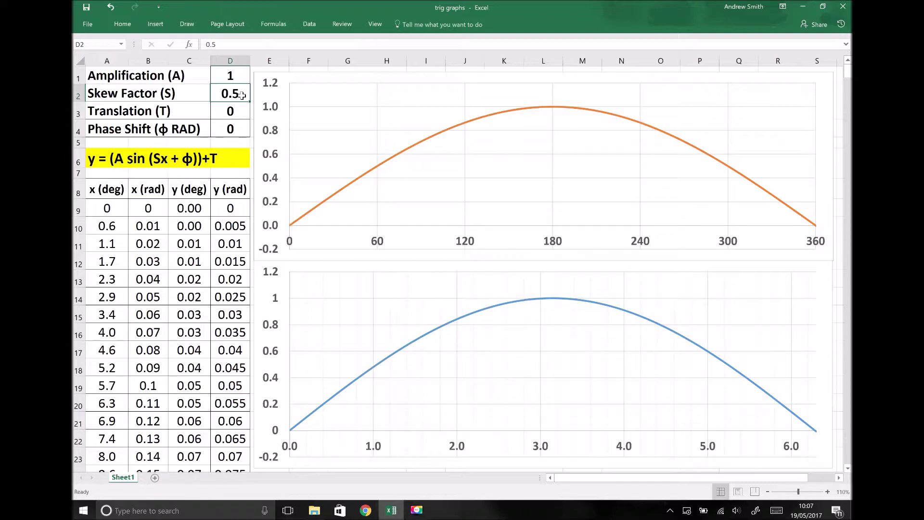
type("2")
key("Return")
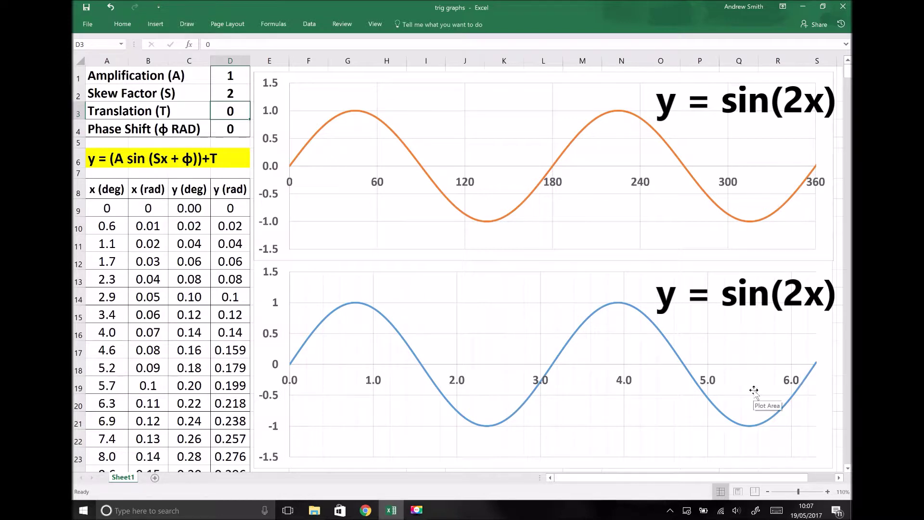
Step: Set the Skew Factor in D2 back to 1, then select equation row A6:D6 and the degrees chart
left_click(234, 96)
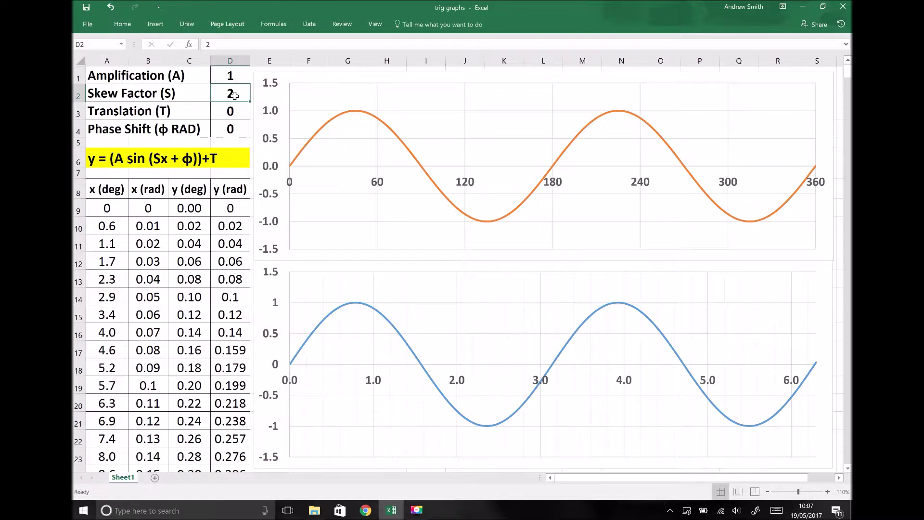
type("1")
key("Return")
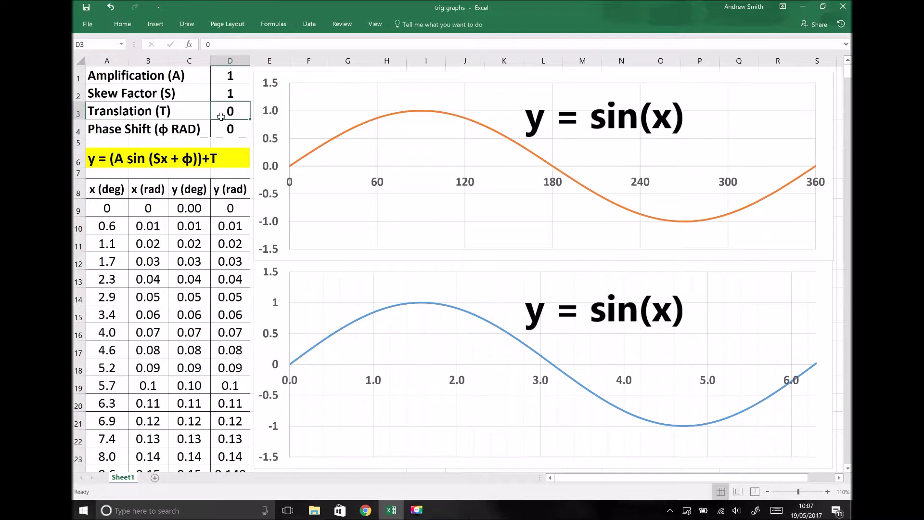
left_click_drag(99, 159, 228, 159)
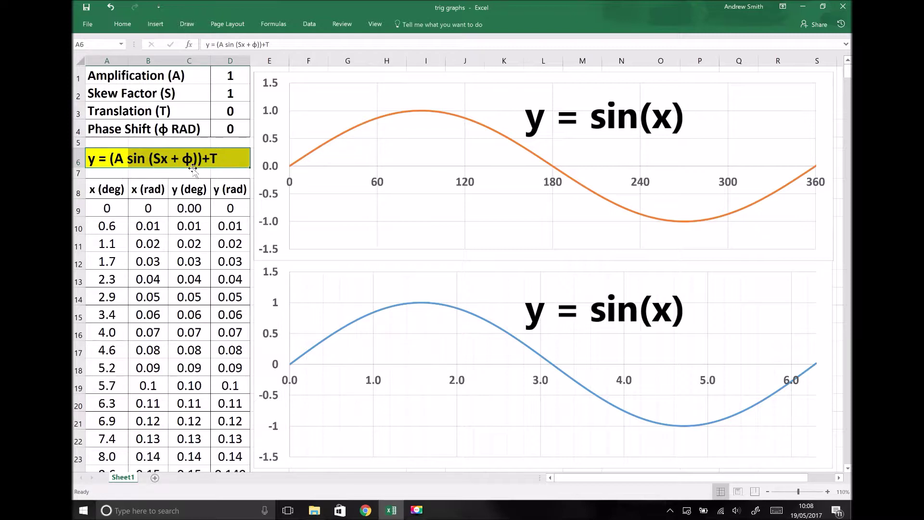
left_click(346, 156)
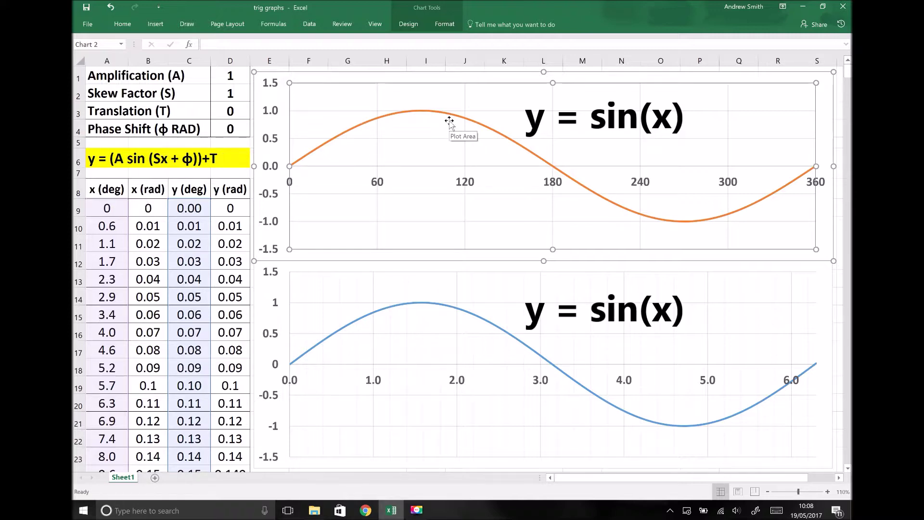
Step: Enter a Translation of 3 in D3, shifting the curves to y = sin(x)+3
left_click(222, 111)
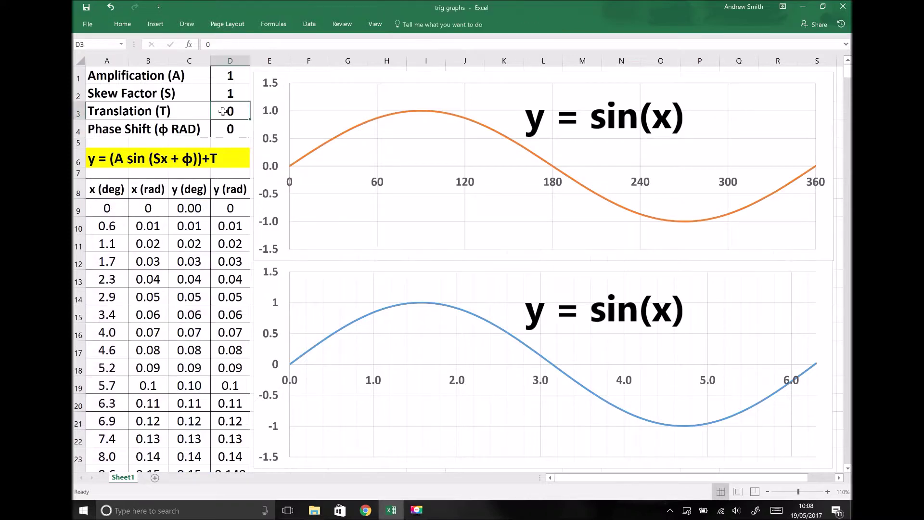
type("3")
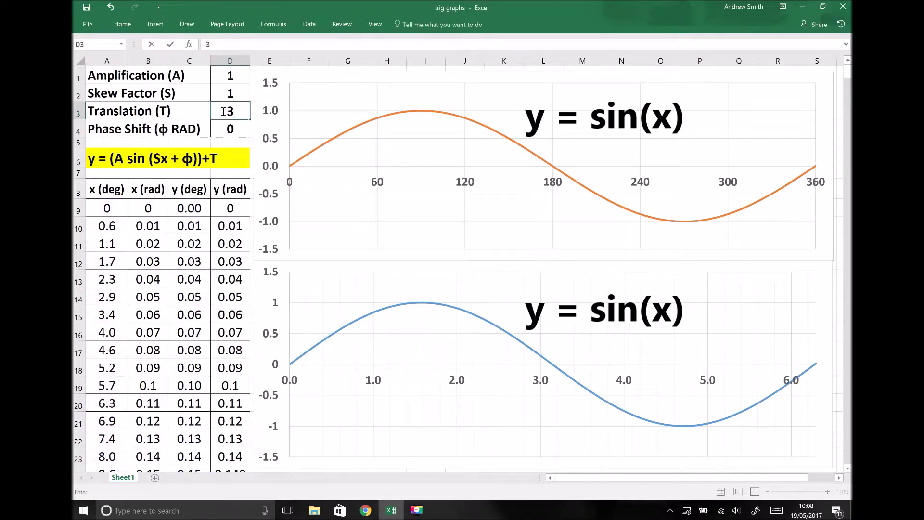
key("Return")
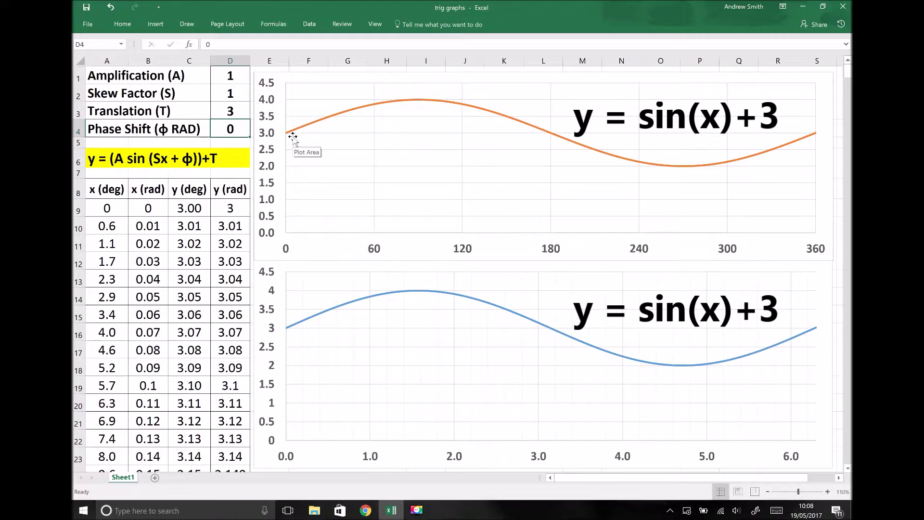
left_click(235, 113)
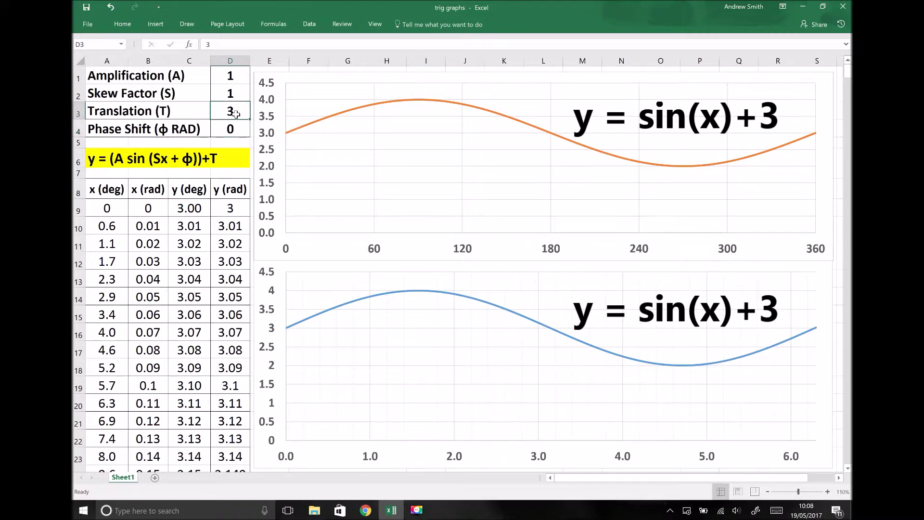
Step: Set the Translation in D3 to -2 to shift the curves down
type("-2")
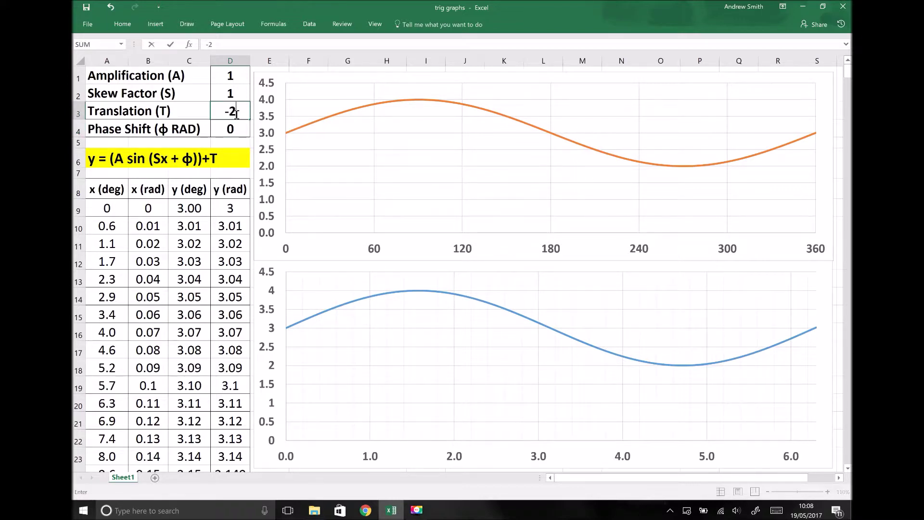
key("Return")
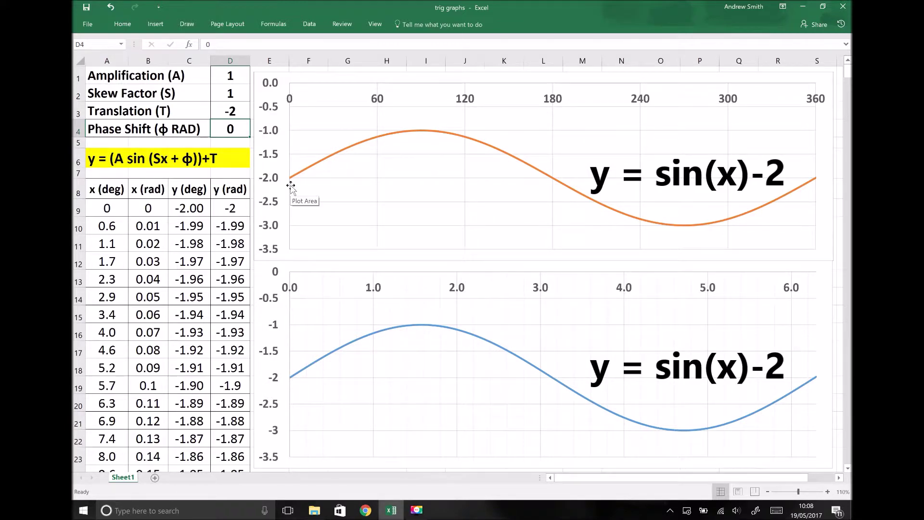
mouse_move(296, 183)
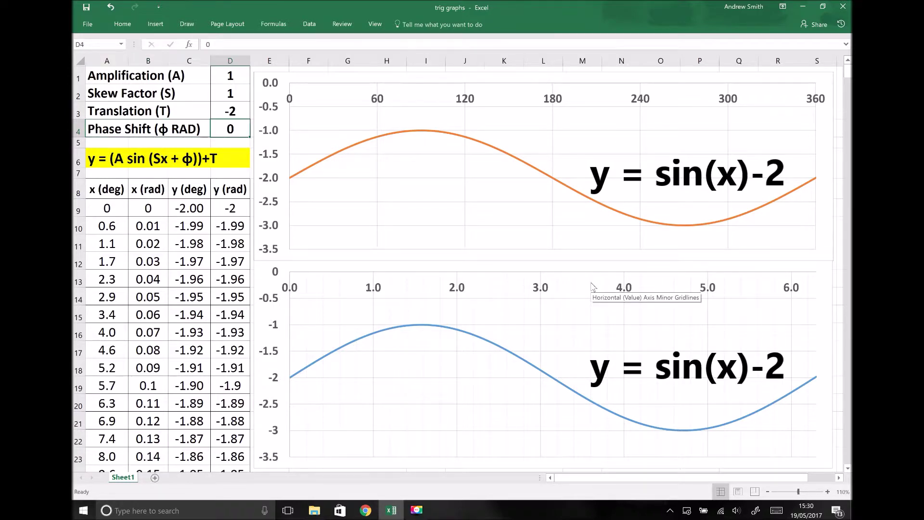
Step: Reset the Translation in D3 to 0
left_click(236, 113)
type("0")
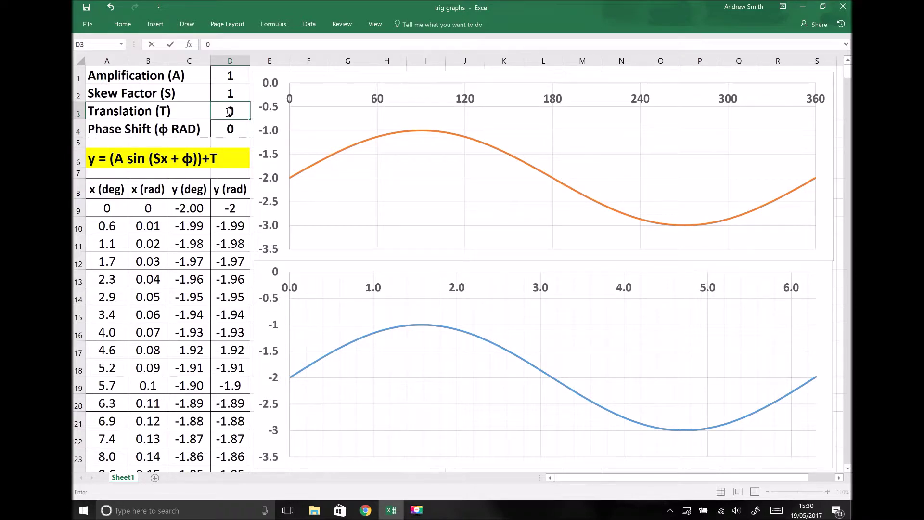
key("Return")
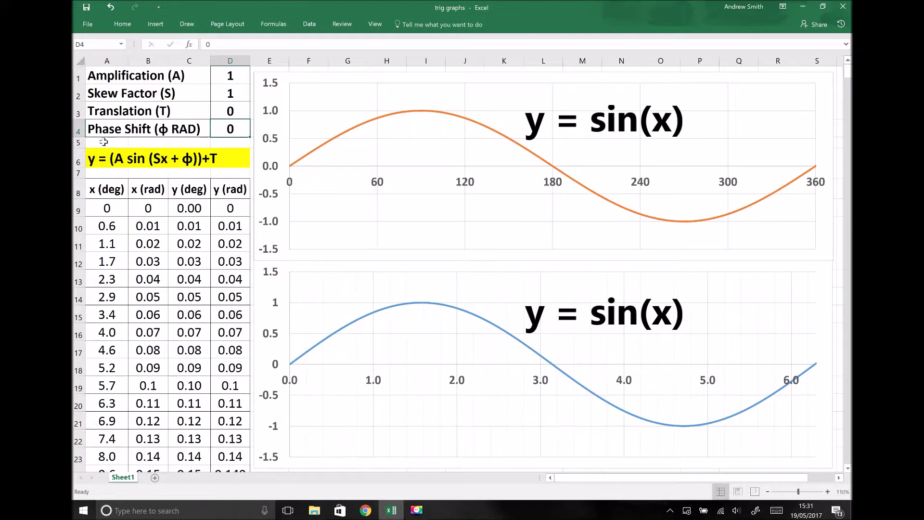
left_click(102, 126)
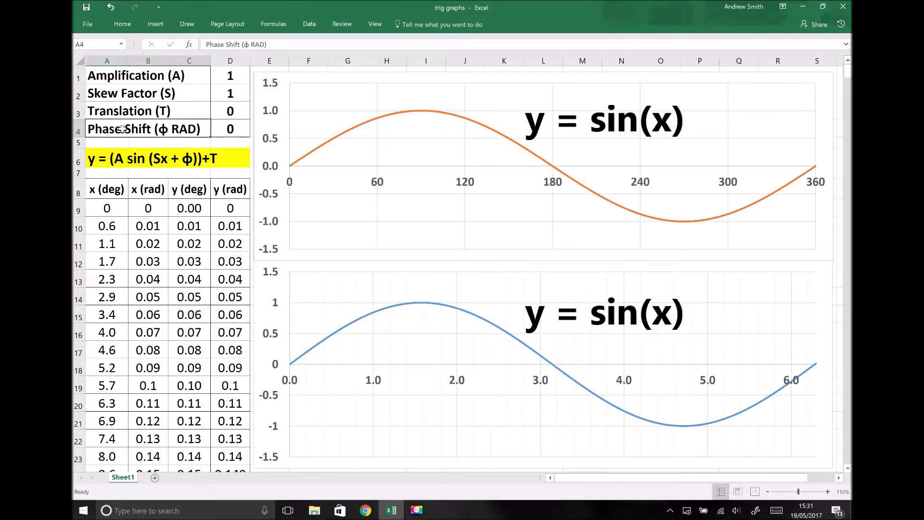
left_click_drag(178, 129, 227, 129)
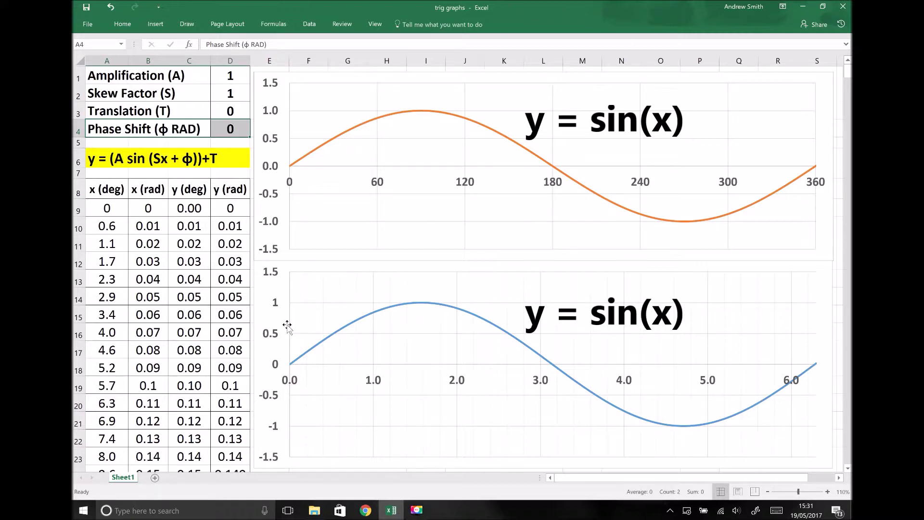
left_click(267, 297)
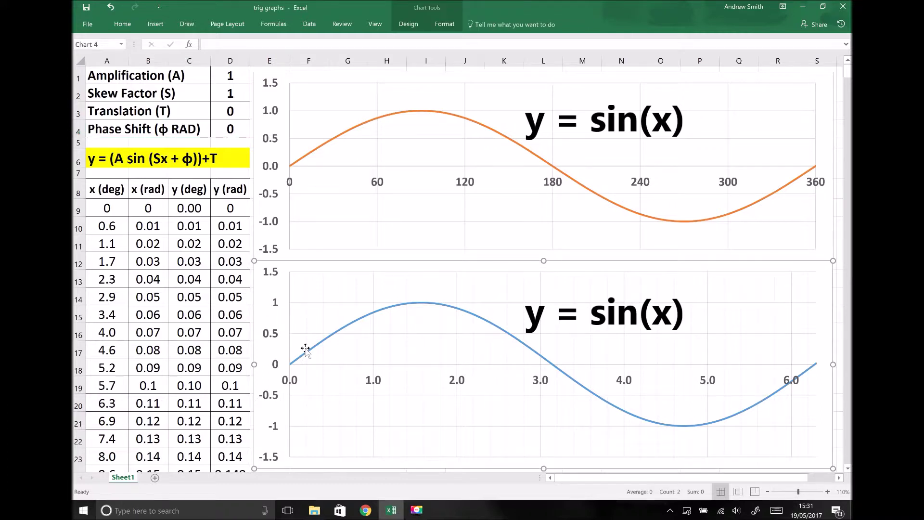
mouse_move(293, 371)
mouse_move(295, 364)
mouse_move(544, 371)
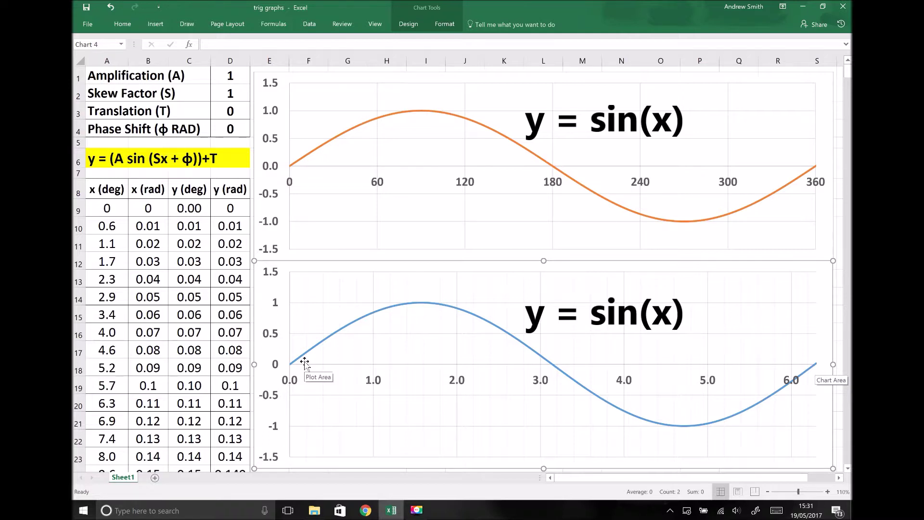
left_click(228, 129)
type("-1")
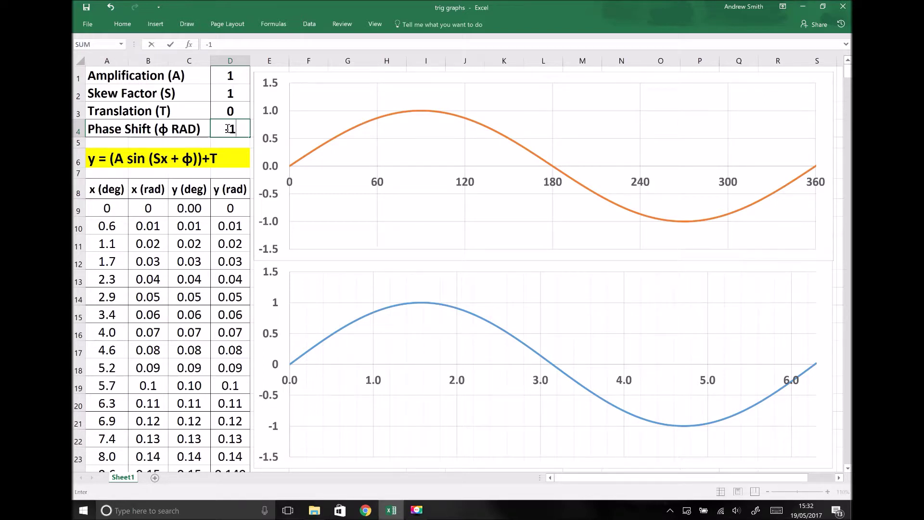
key("Return")
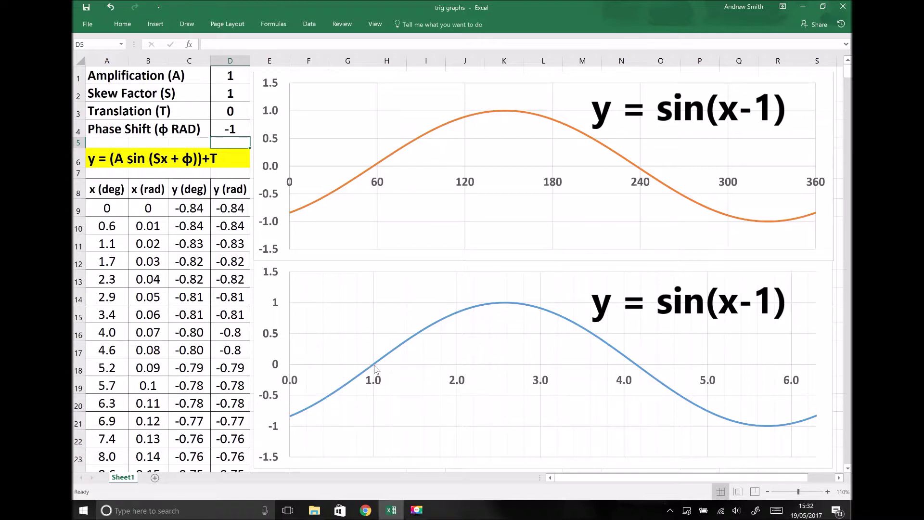
left_click(233, 129)
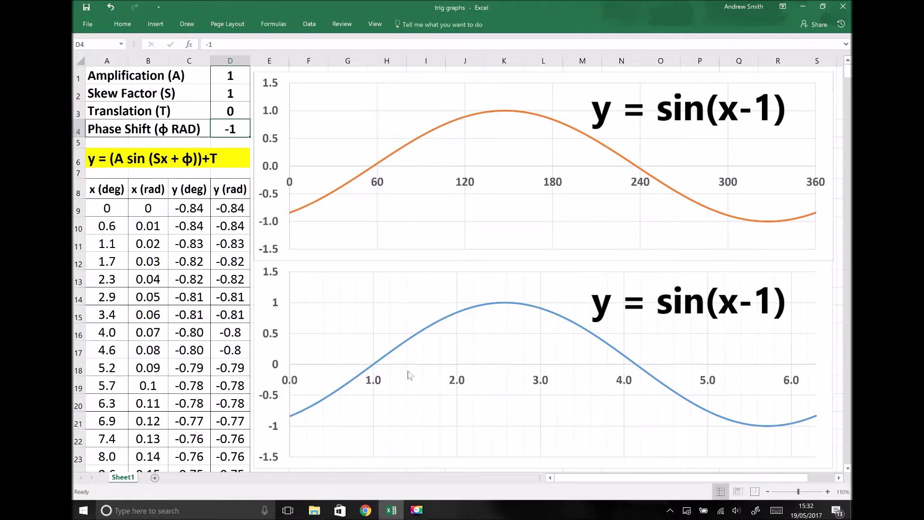
mouse_move(376, 369)
mouse_move(634, 368)
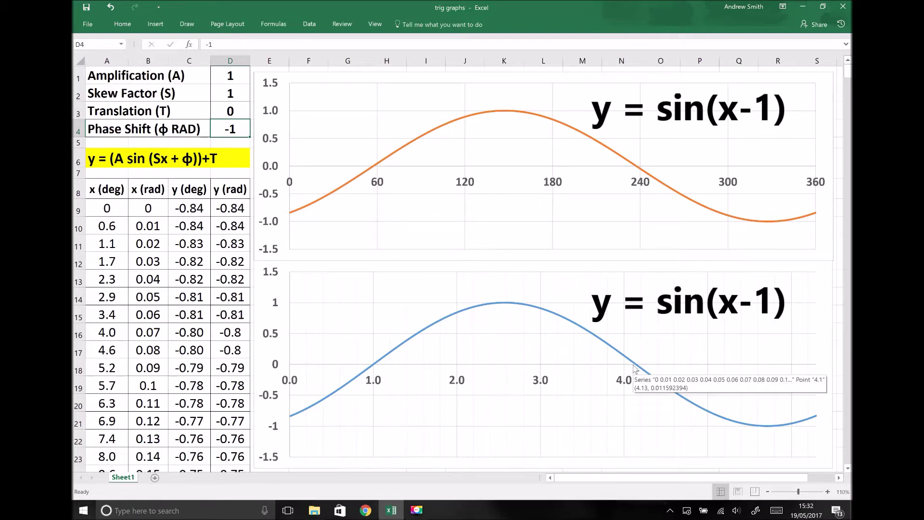
left_click(631, 361)
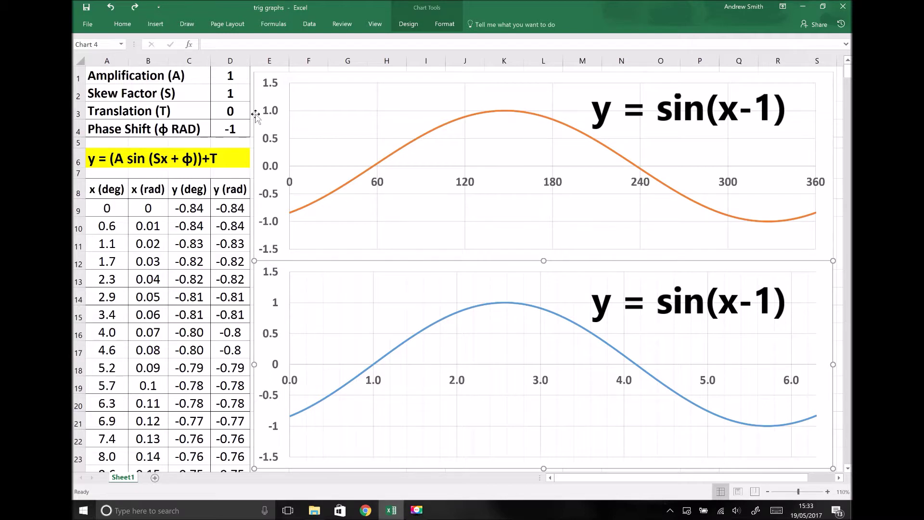
left_click(238, 129)
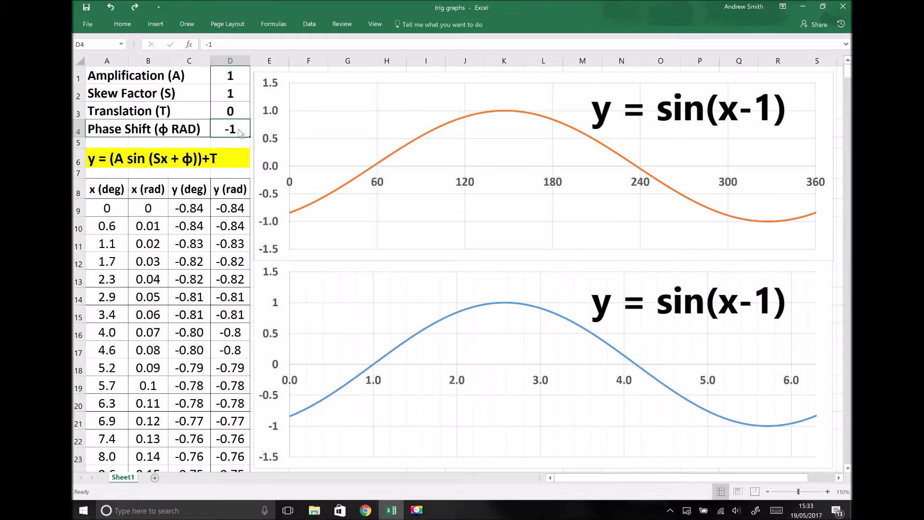
type("0")
key("Return")
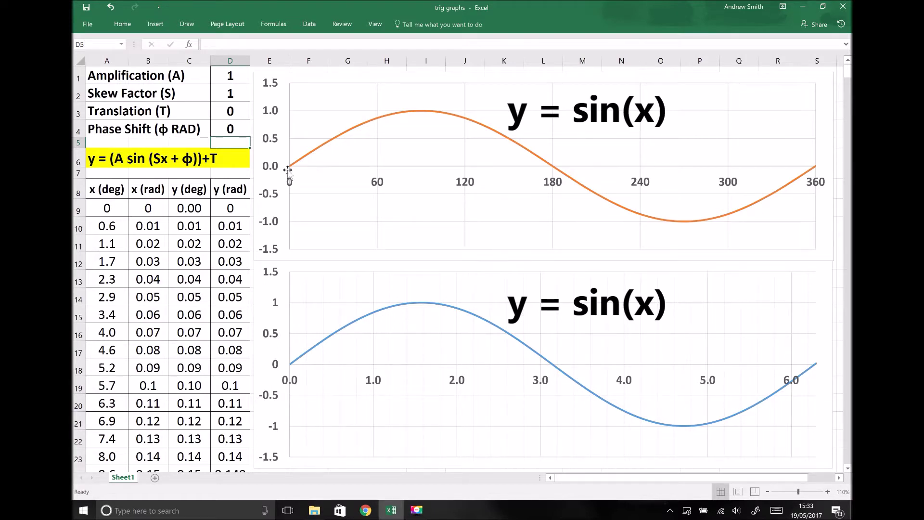
Step: Set the phase shift in D4 to 0.5, shifting both sine curves left to y = sin(x+0.5)
left_click(234, 129)
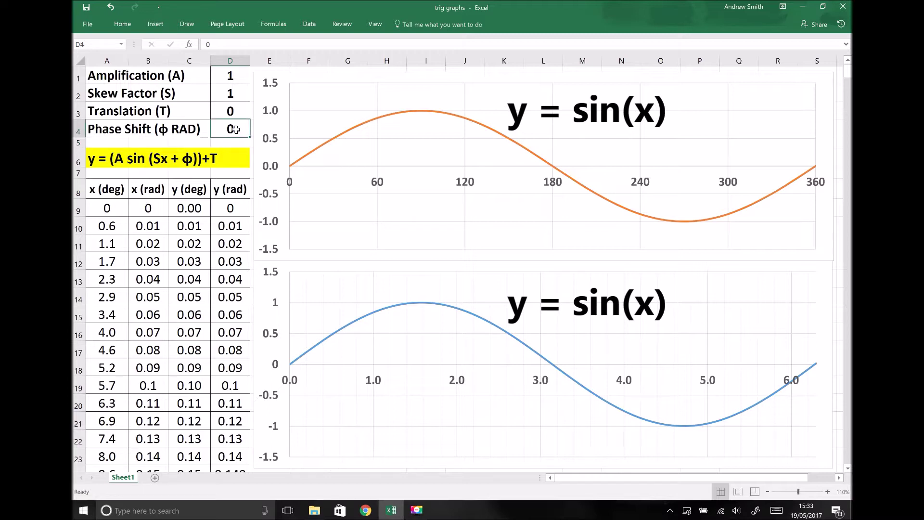
type("0.")
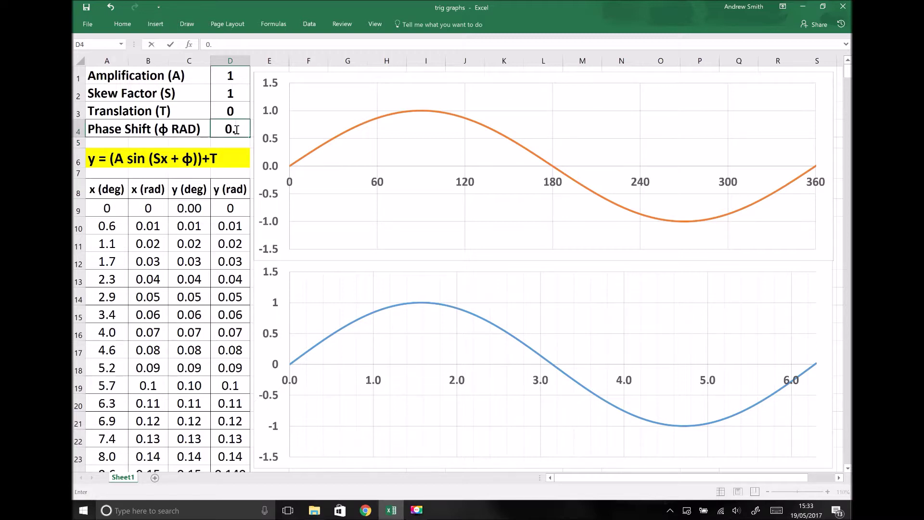
type("5")
key("Return")
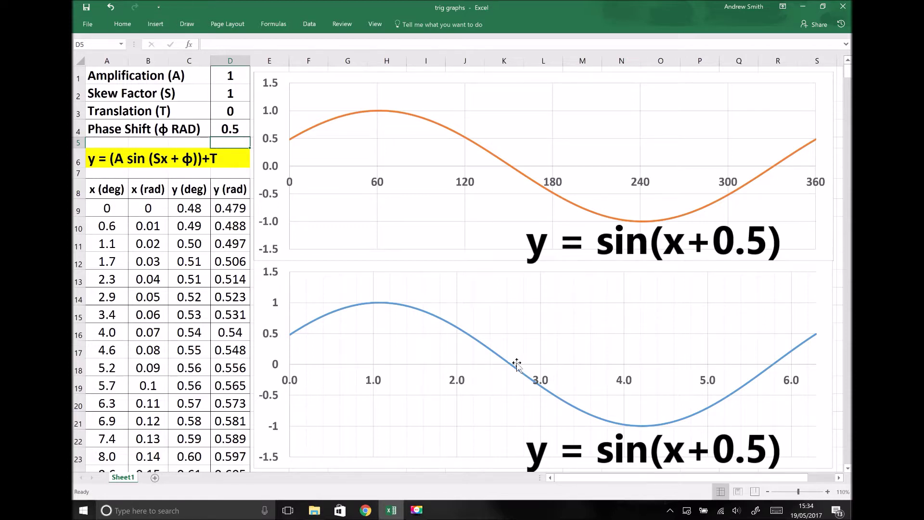
mouse_move(514, 365)
mouse_move(778, 367)
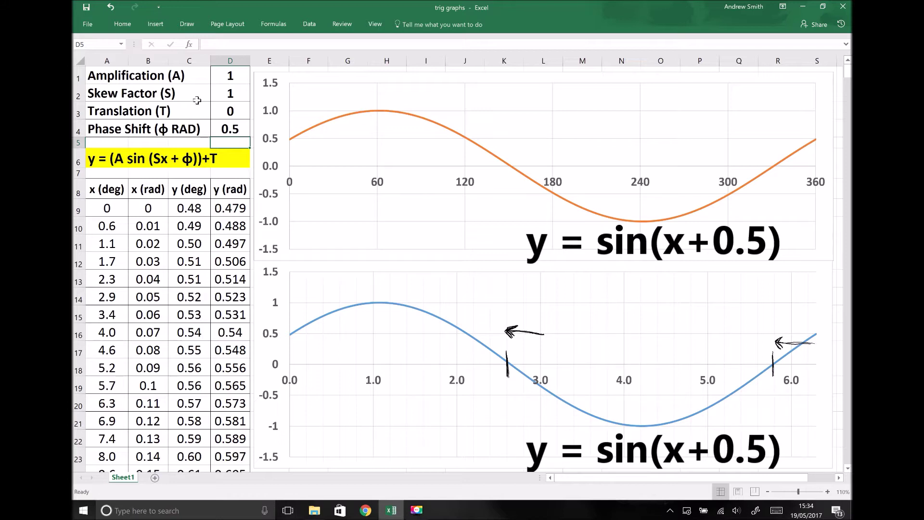
Step: Draw an ink arrow on the upper chart pointing left from 180° to the shifted zero crossing
left_click(231, 131)
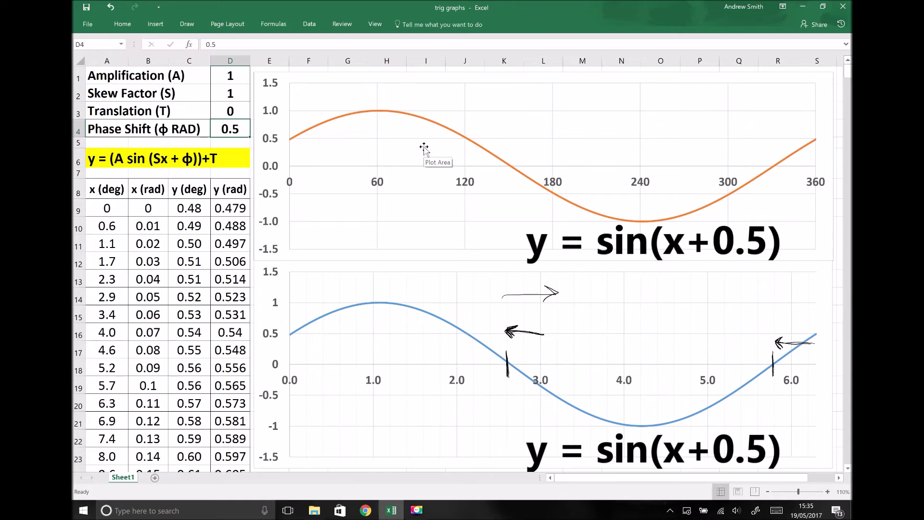
mouse_move(549, 126)
left_mouse_down()
mouse_move(550, 155)
mouse_move(485, 150)
left_mouse_up()
Step: Undo the ink annotations and reset the phase shift in D4 to 0
left_click(110, 8)
left_click(110, 8)
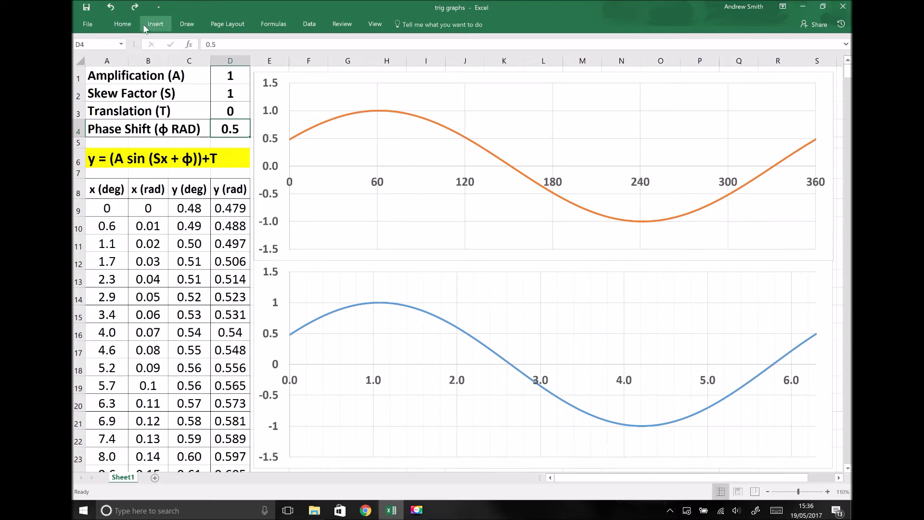
type("0")
key("Return")
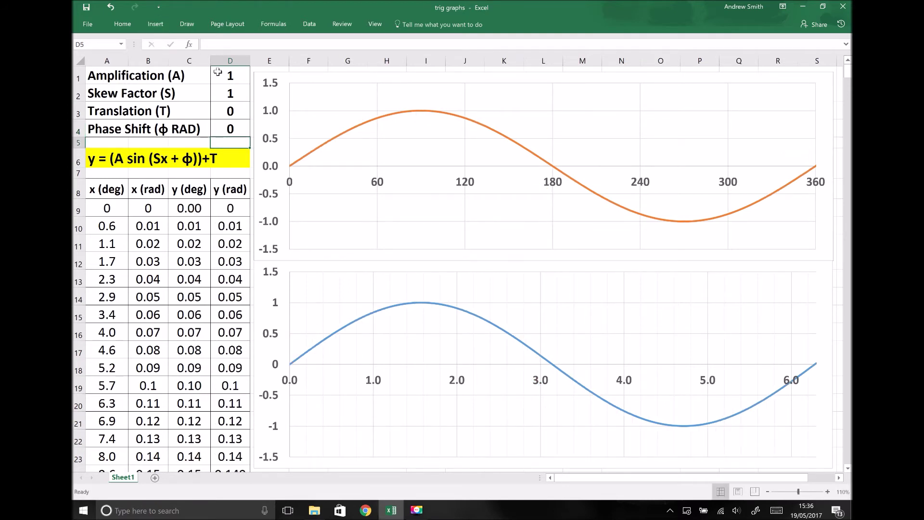
Step: Set the skew factor in D2 to 3 and the translation in D3 to 2
left_click(228, 92)
type("3")
key("Return")
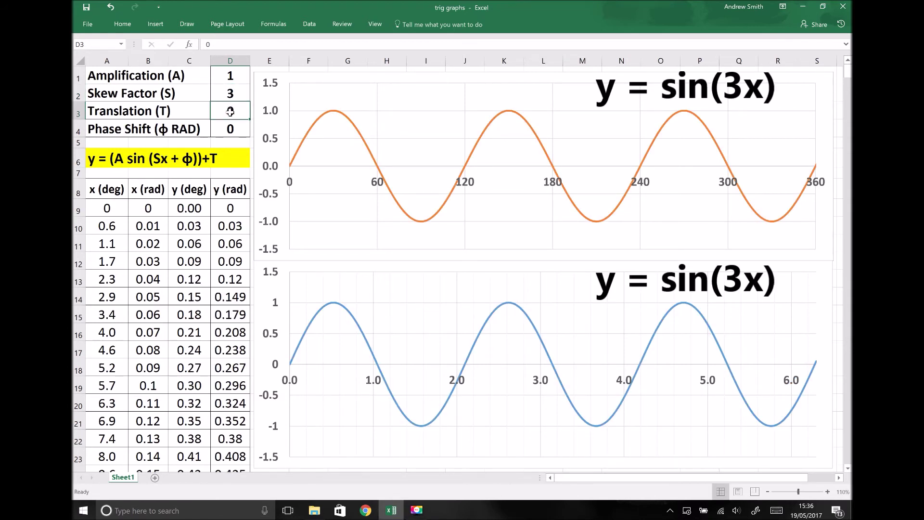
type("2")
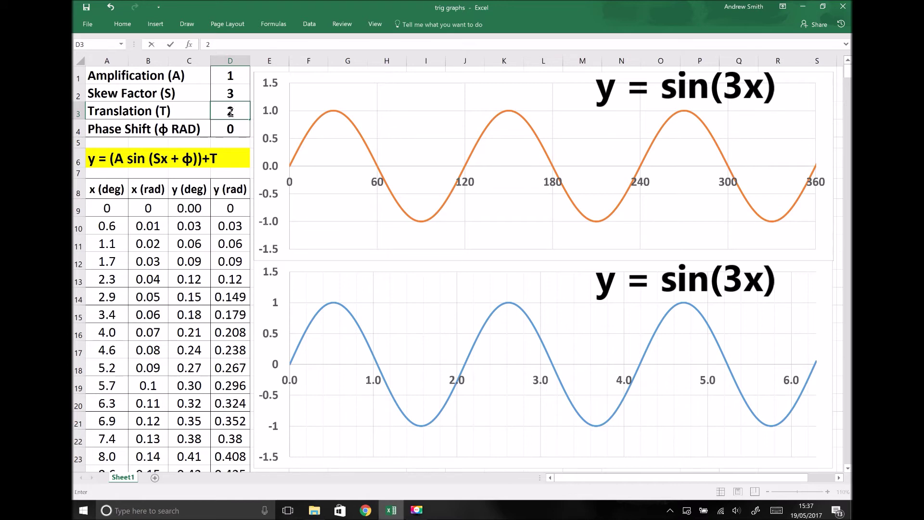
key("Return")
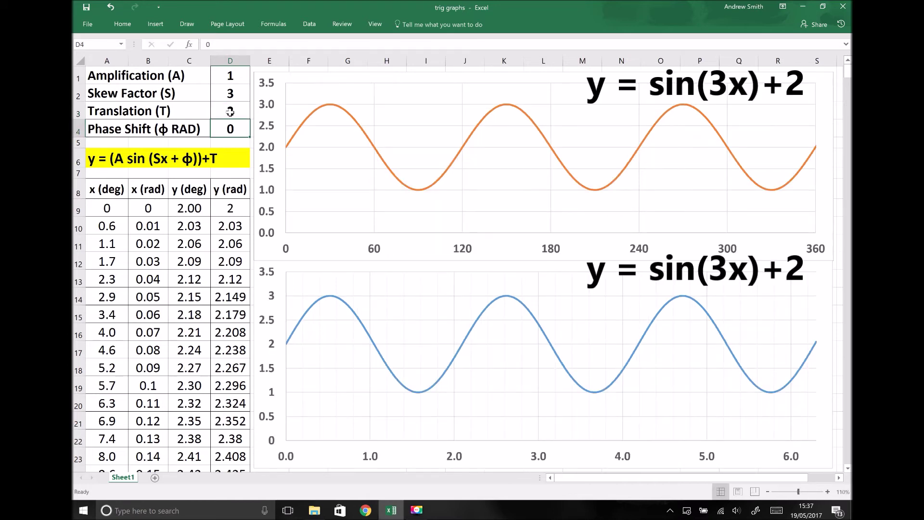
left_click(228, 76)
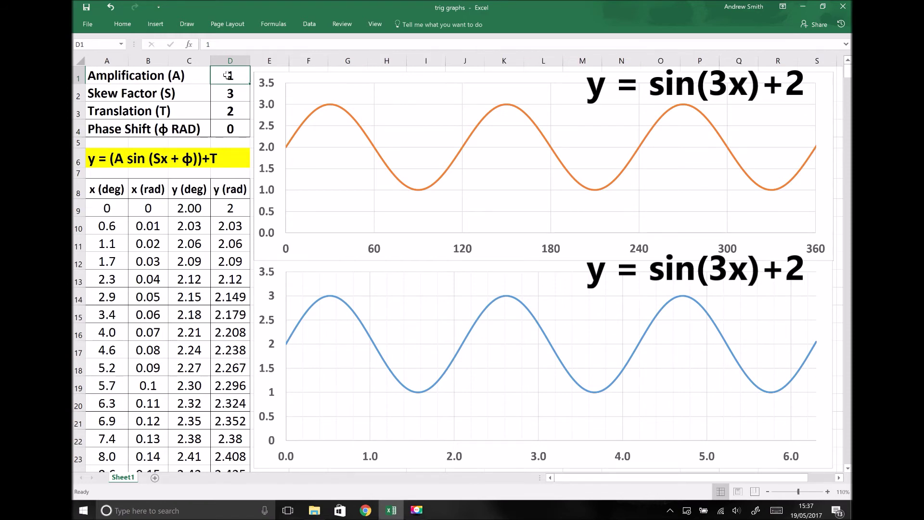
Step: Set amplification D1 to 5 and phase shift D4 to -0.5, then highlight the row 6 formula
type("5")
key("Return")
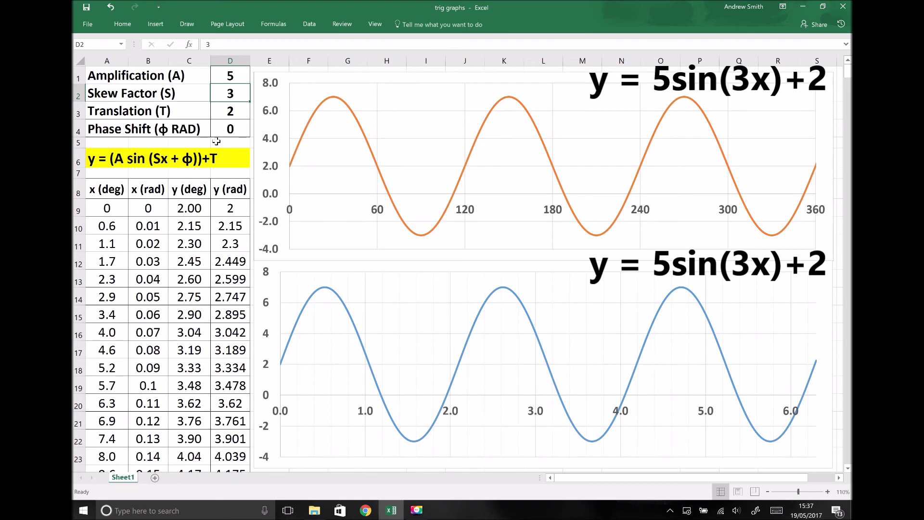
left_click(221, 135)
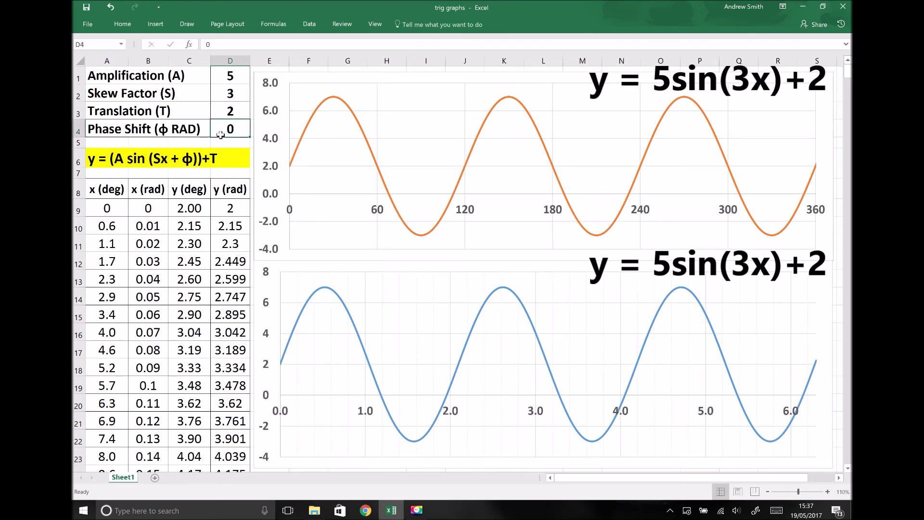
type("-0.5")
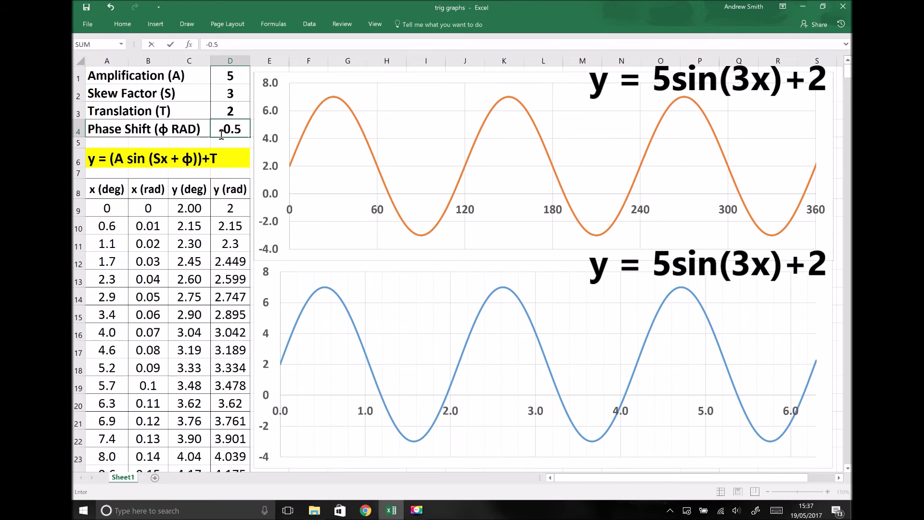
key("Return")
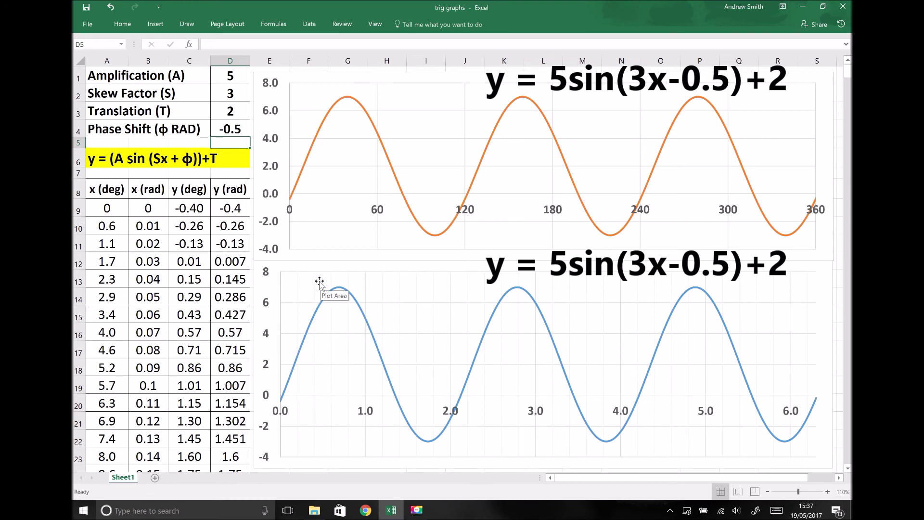
left_click_drag(97, 157, 237, 165)
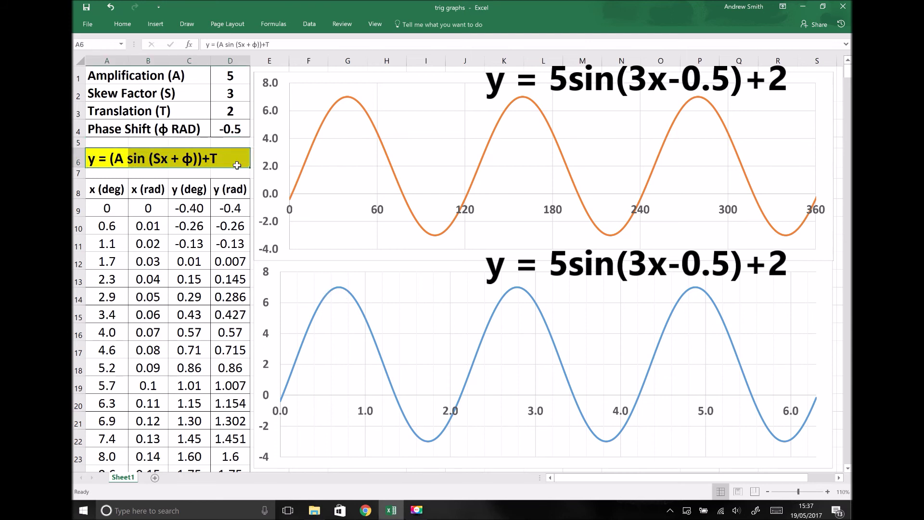